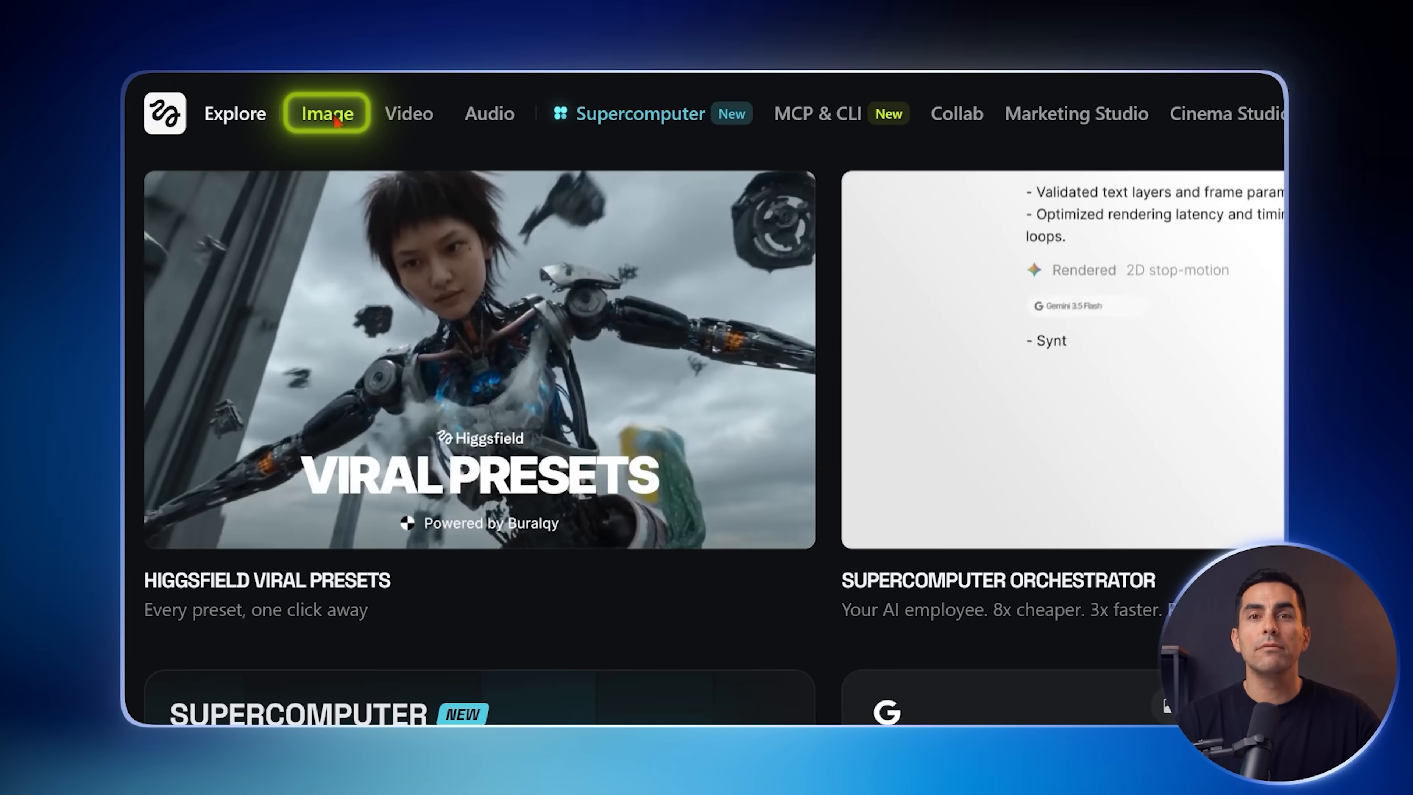
Open the image generator and choose Nano Banana Pro as the image model
click(331, 129)
click(370, 668)
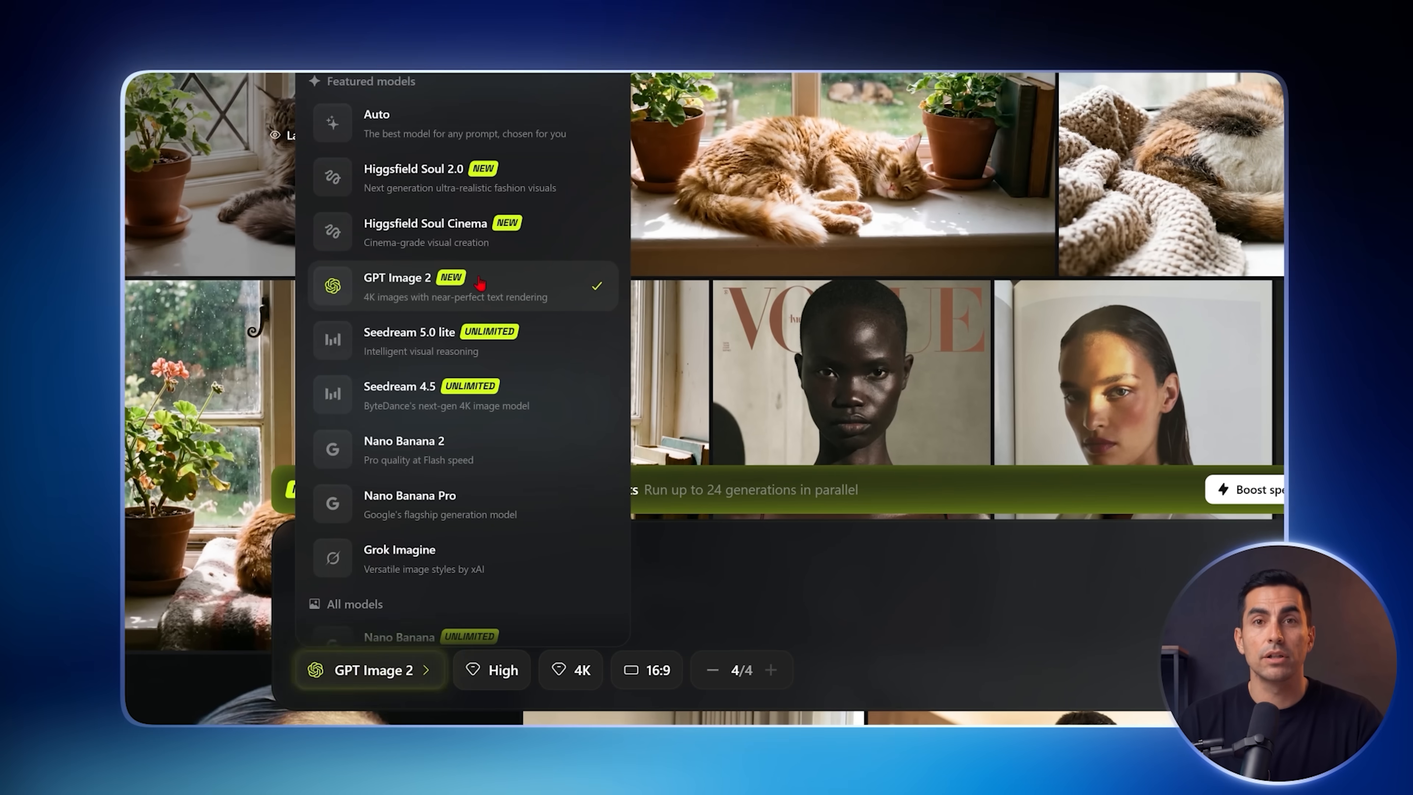
scroll(445, 389, down, 10)
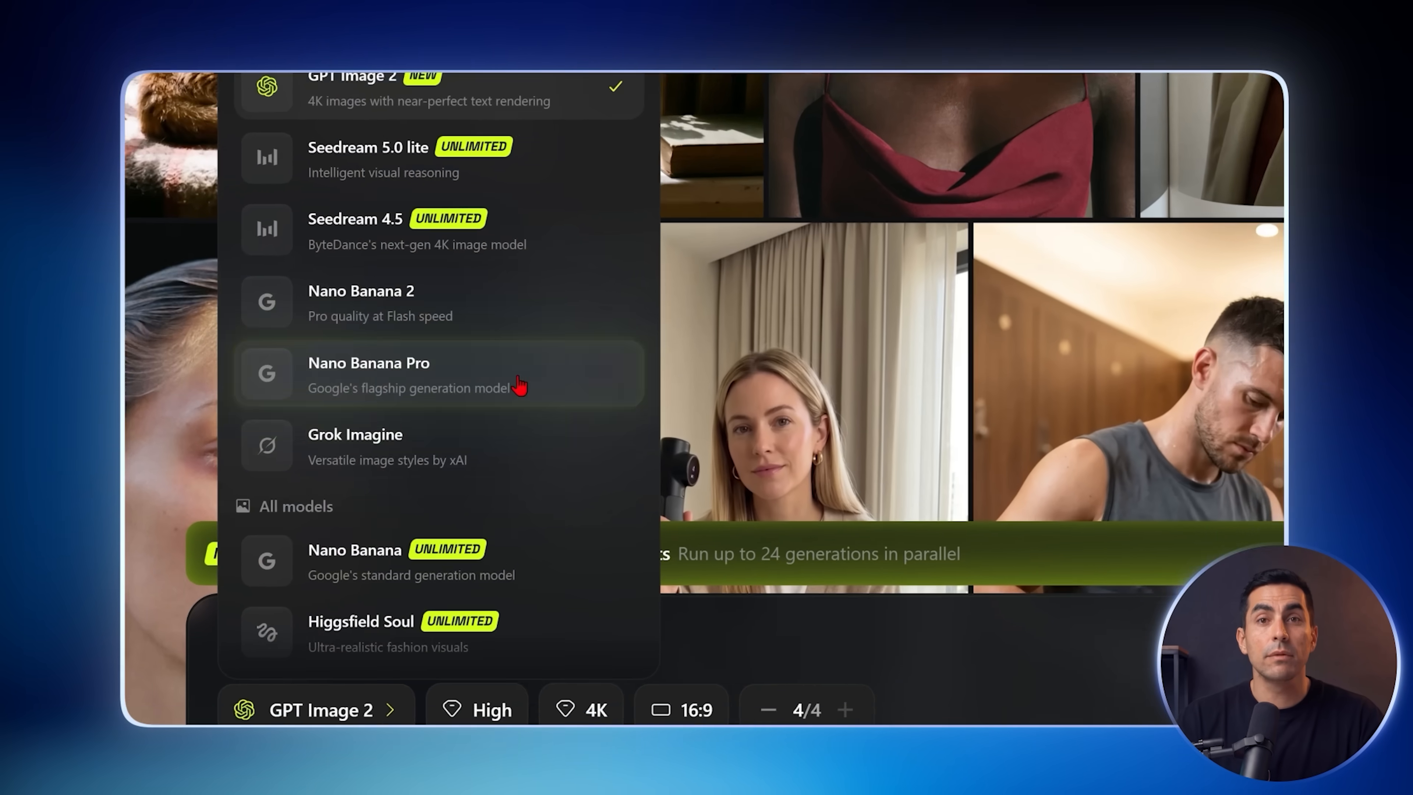
click(517, 495)
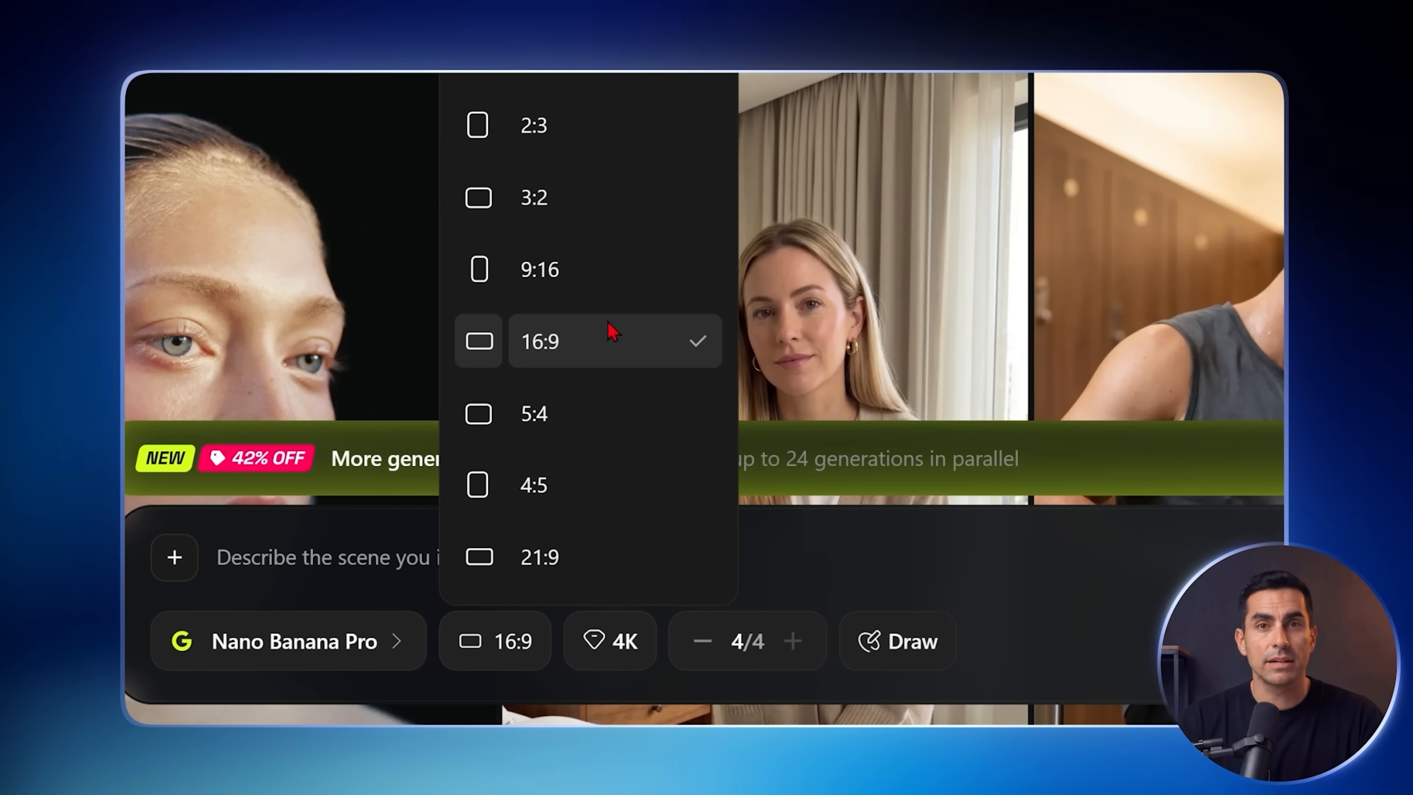
Generate four 16:9 images at 4K quality of an astronaut relaxing in a hammock in a surreal red rose field
click(603, 665)
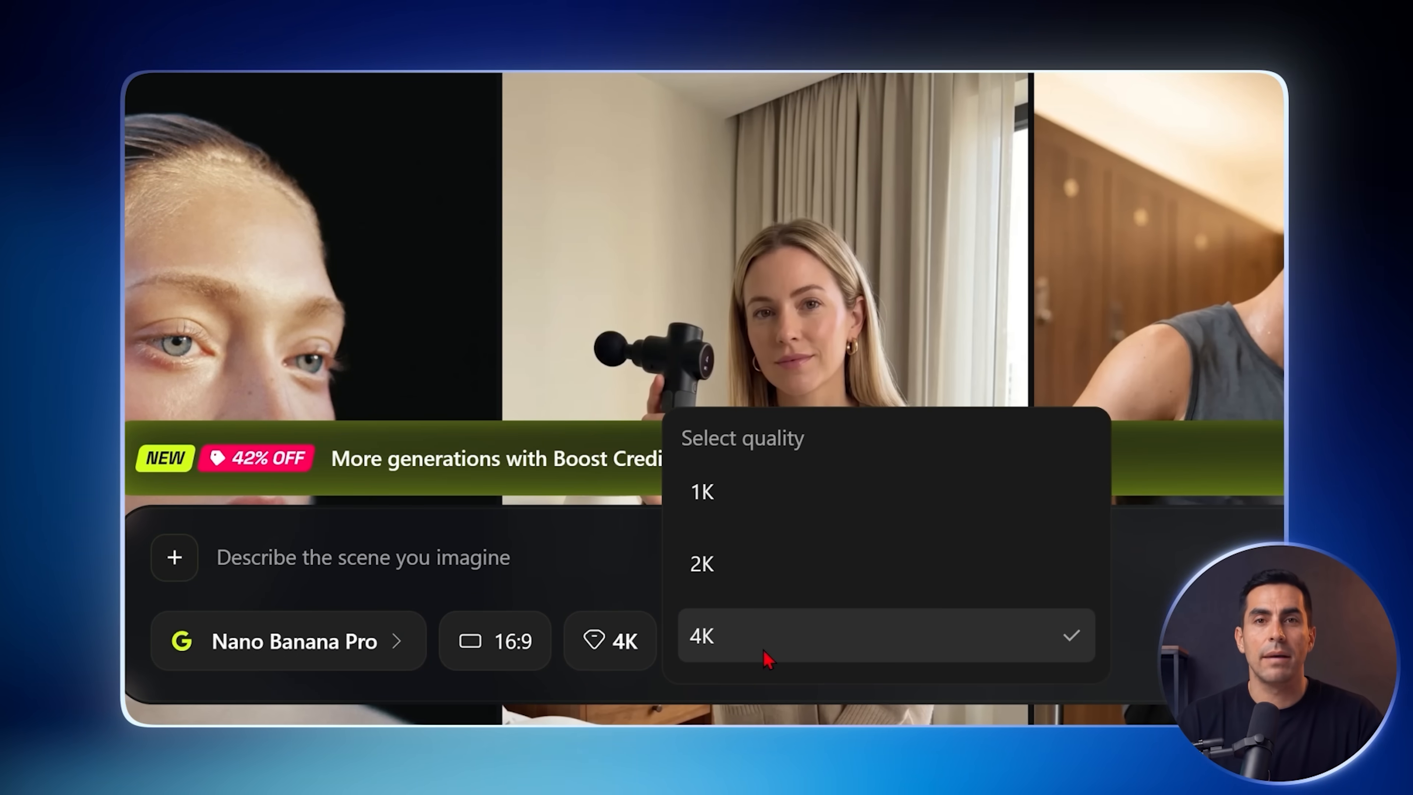
click(778, 657)
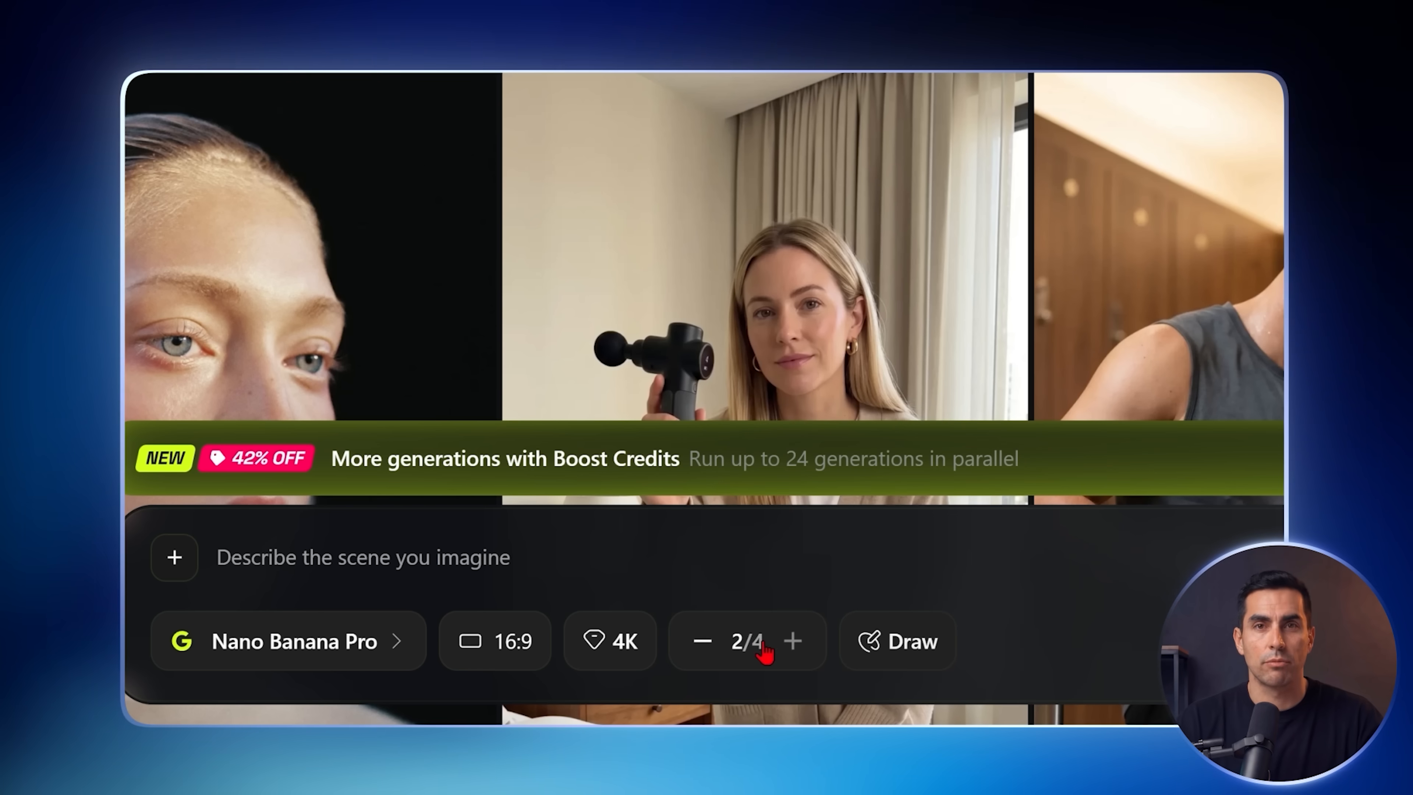
text(An astronaut relaxing in a hammock in the middle of a surreal red rose field. The astronaut is lying comfortably on the hammock, wearing a full white space suit with a reflective helmet visor, creating a calm and dreamlike contrast with the natural environment. The hammock is tied between two strong trees, one on each side, with the astronaut suspended slightly above the ground. The entire ground is covered with enormous deep red roses, much larger than normal, creating a dense and magical flower field that stretches into the distance. The roses should look rich, velvety, and vibrant, with detailed petals and soft natural lighting. The scene feels peaceful, cinematic, and slightly surreal, as if the astronaut has found a quiet paradise on another planet. Wide-angle composition, cinematic lighting, highly detailed, realistic textures, soft depth of field, dreamy atmosphere, elegant color contrast between the white spacesuit and the intense red roses, ultra-realistic, high-end concept art, 16:9 aspect ratio.)
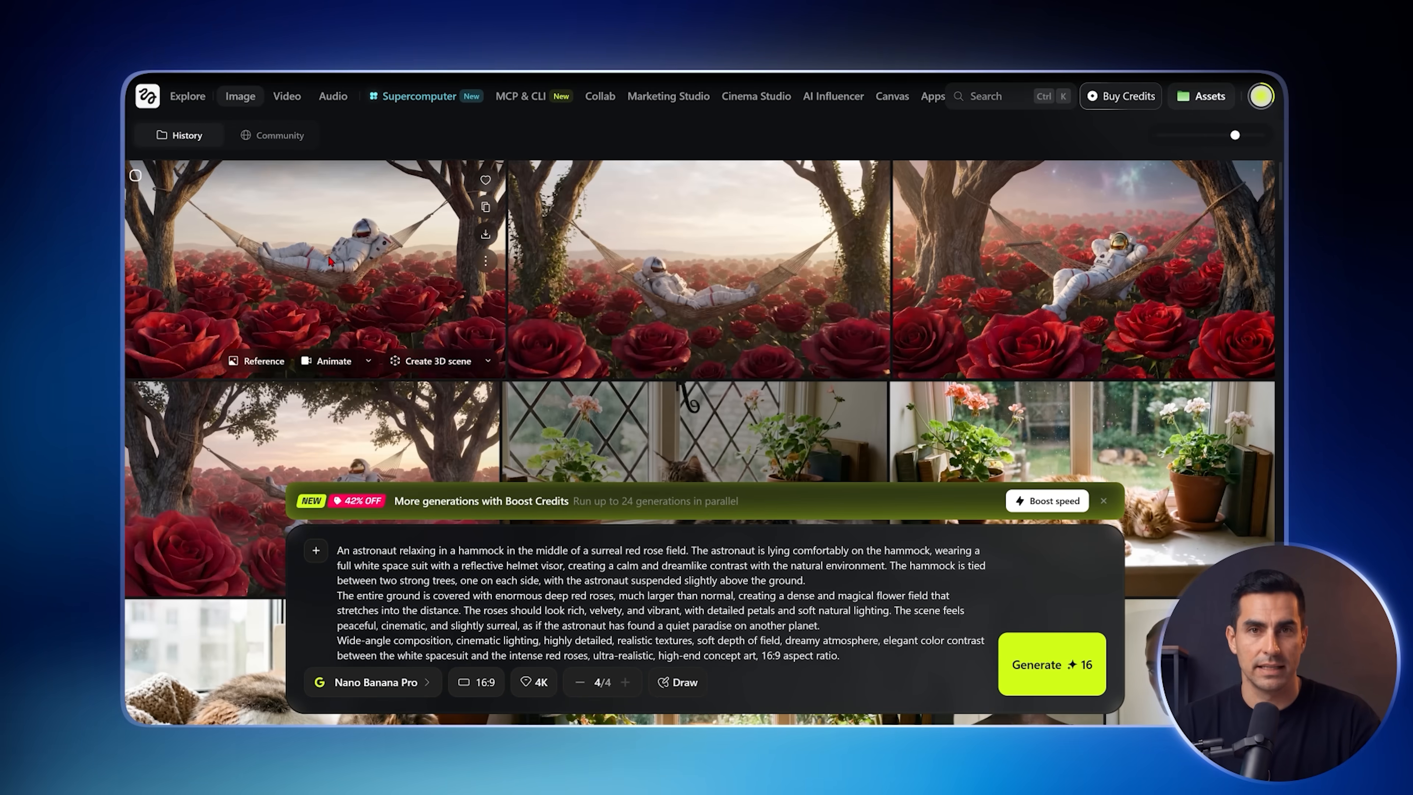
Open the generated astronaut hammock images to inspect them at full size
click(330, 256)
key(Escape)
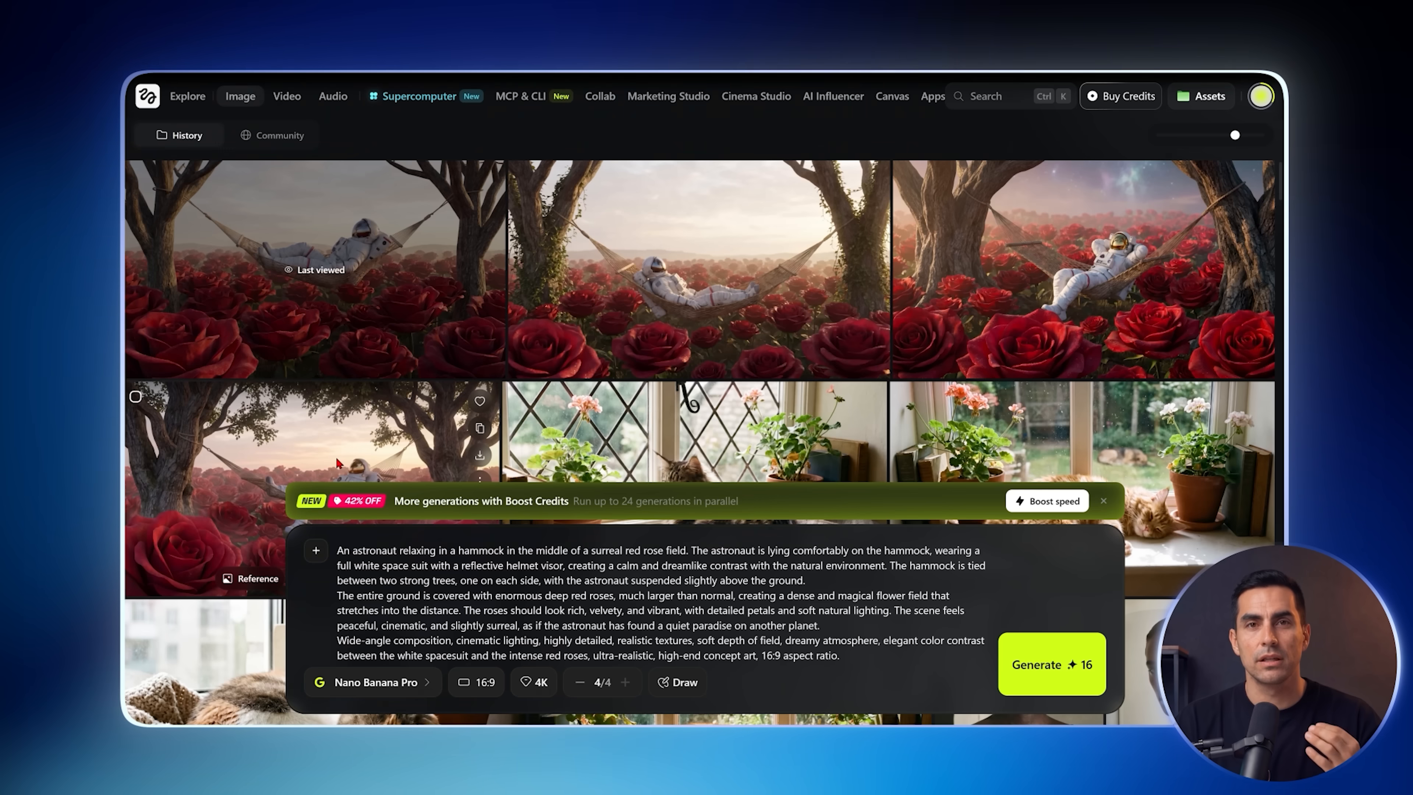
click(336, 456)
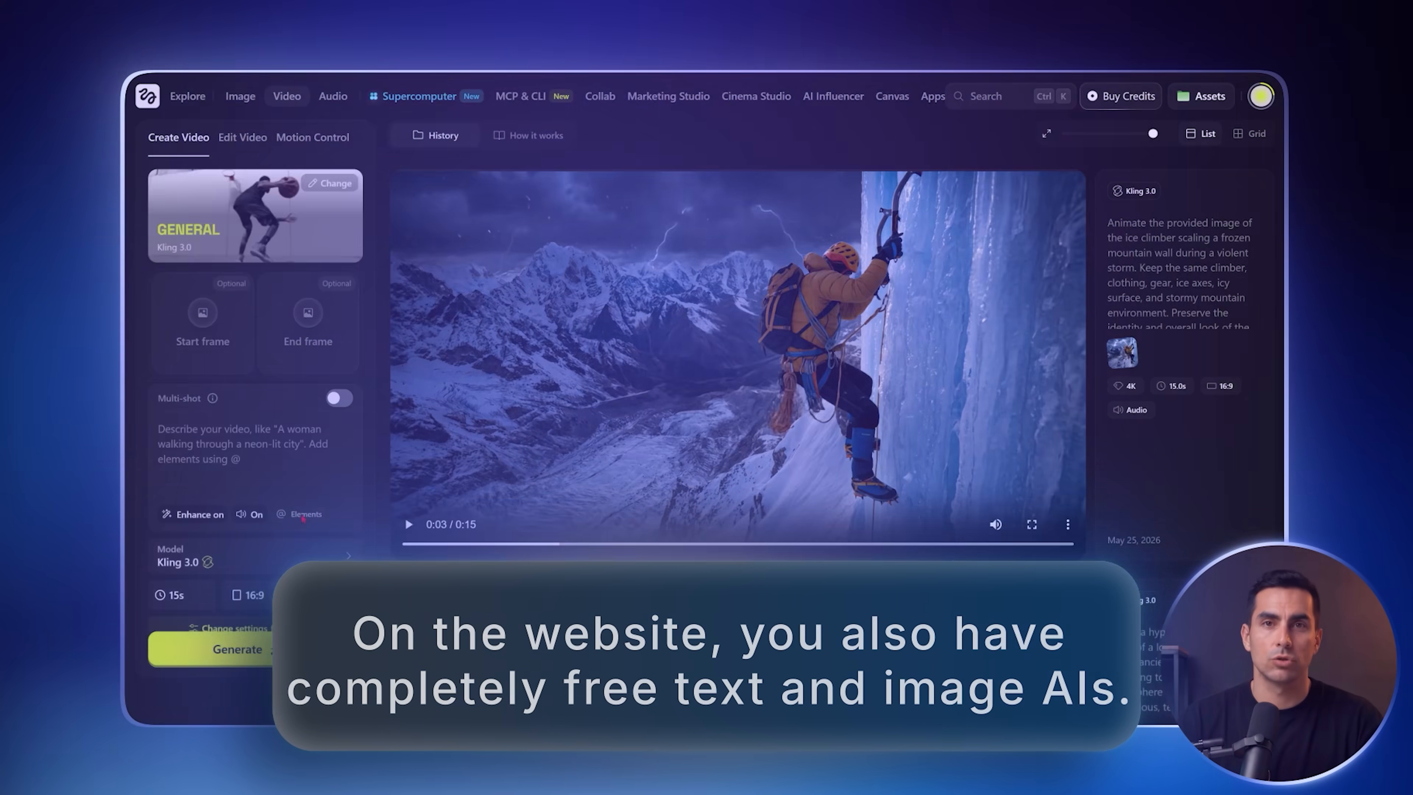
Browse the image history and open the image of the ice climber in the yellow jacket
click(303, 515)
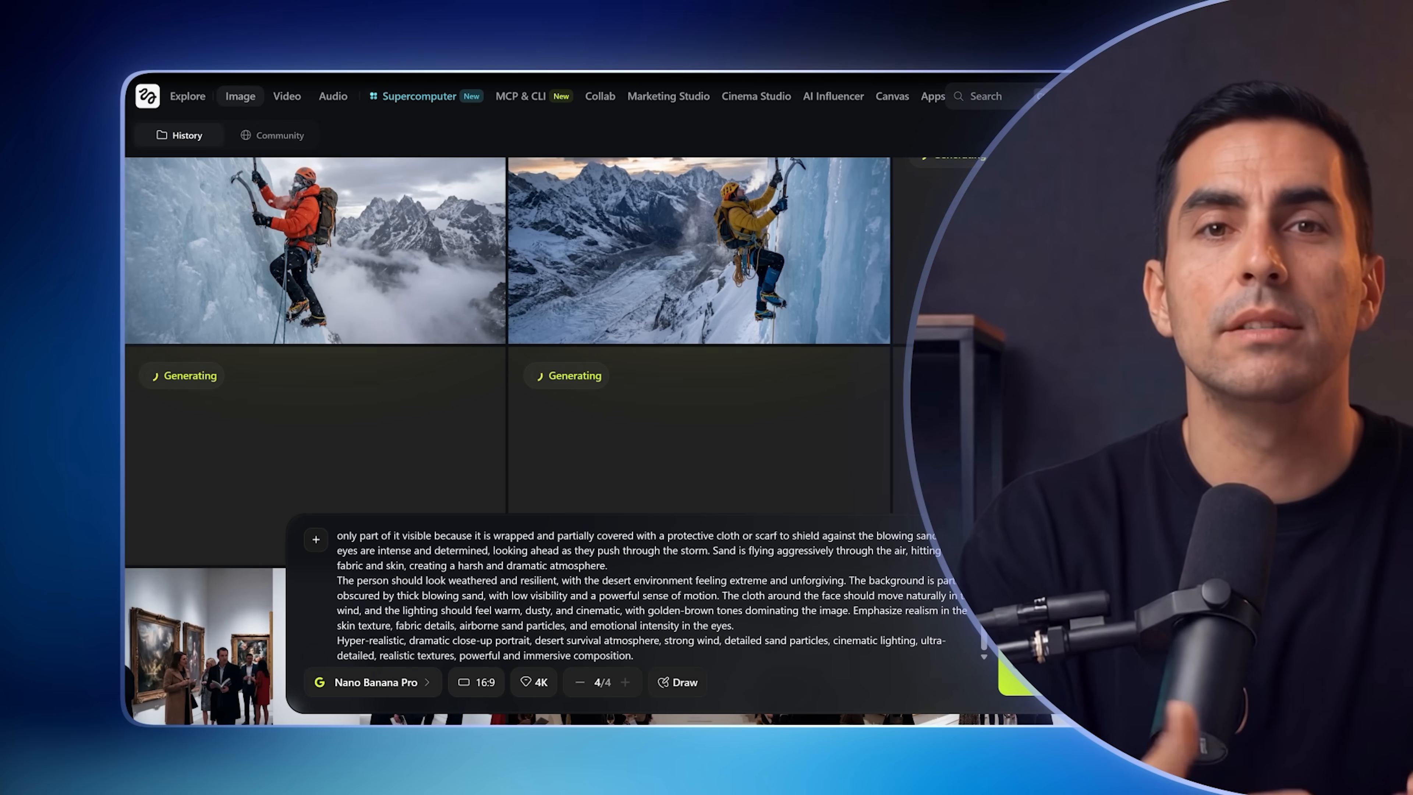
scroll(410, 440, down, 1)
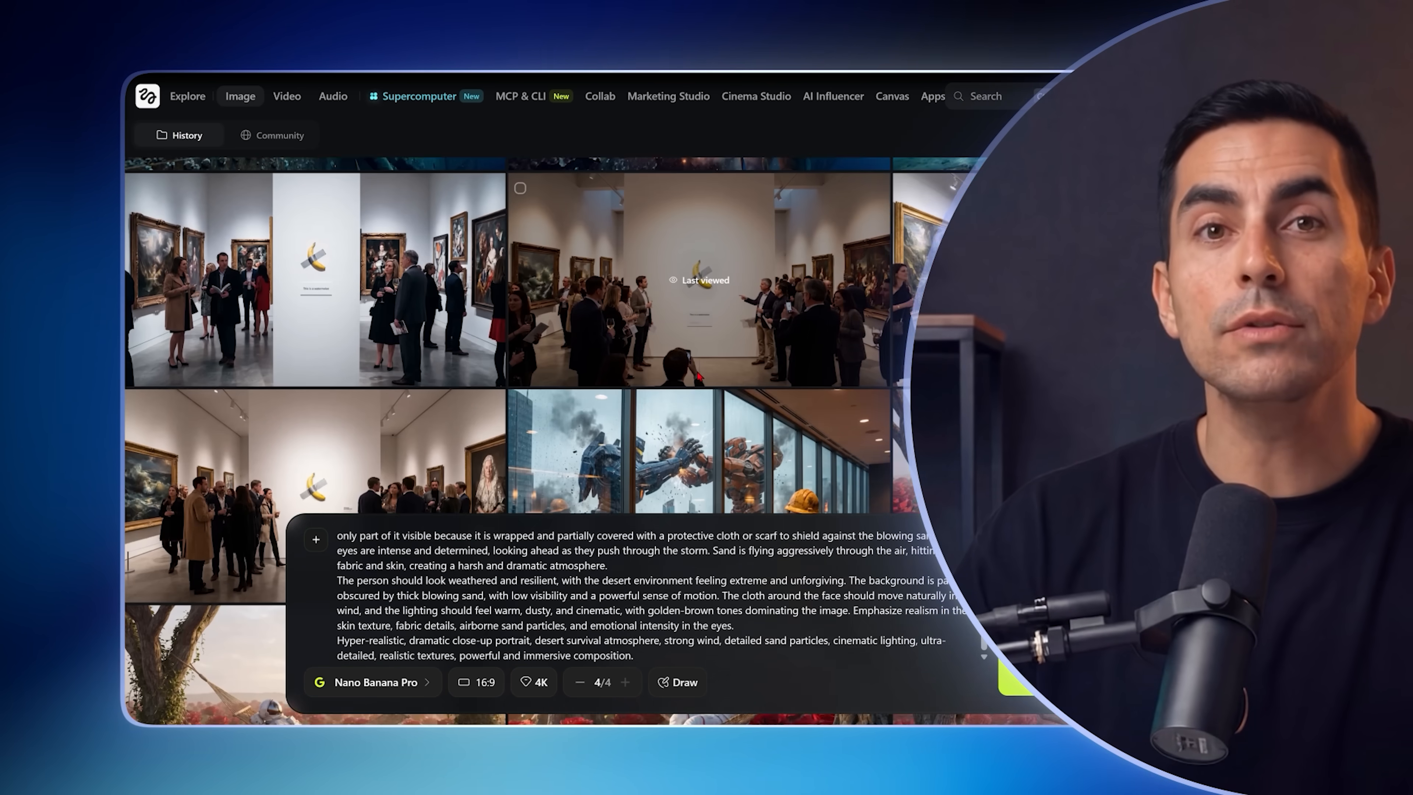
scroll(432, 365, up, 15)
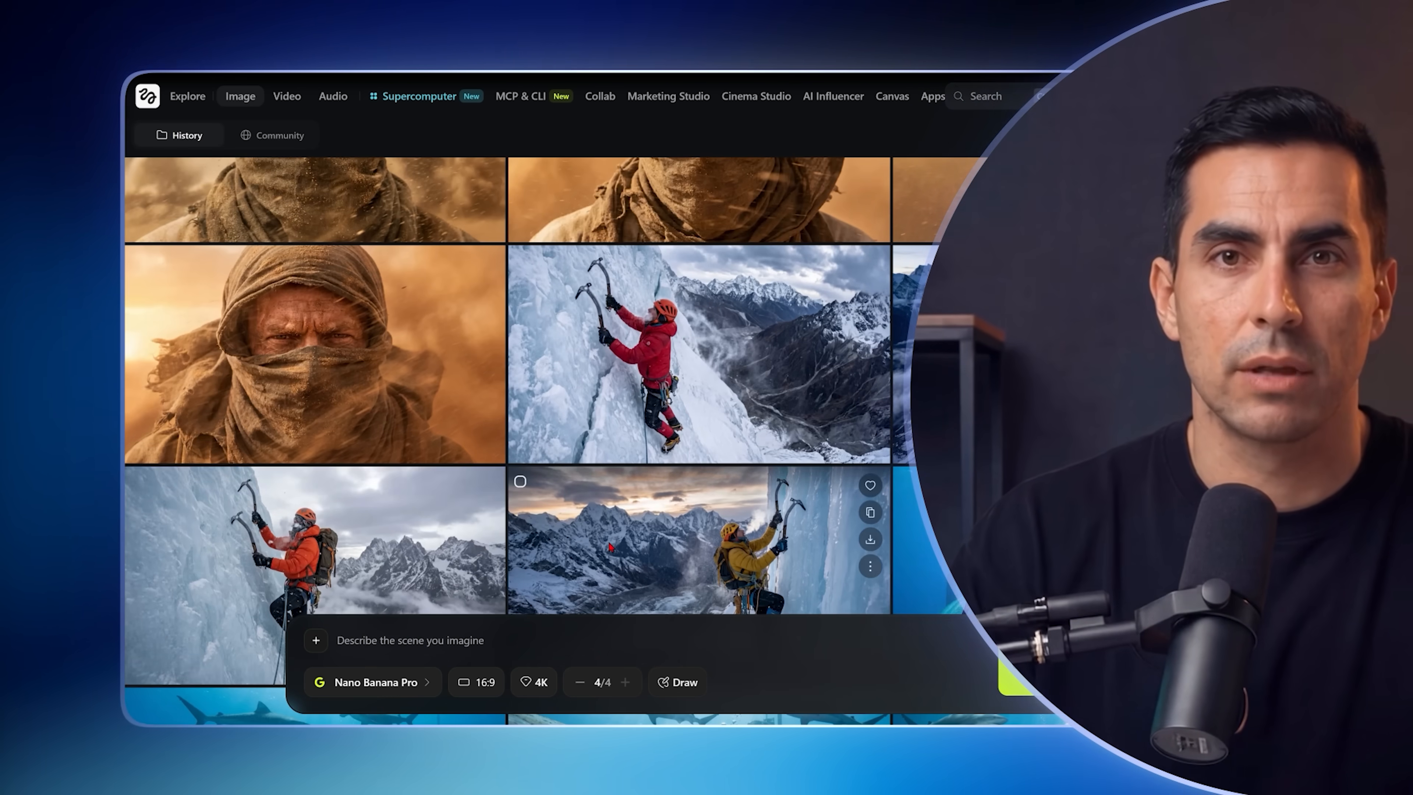
click(610, 547)
key(Escape)
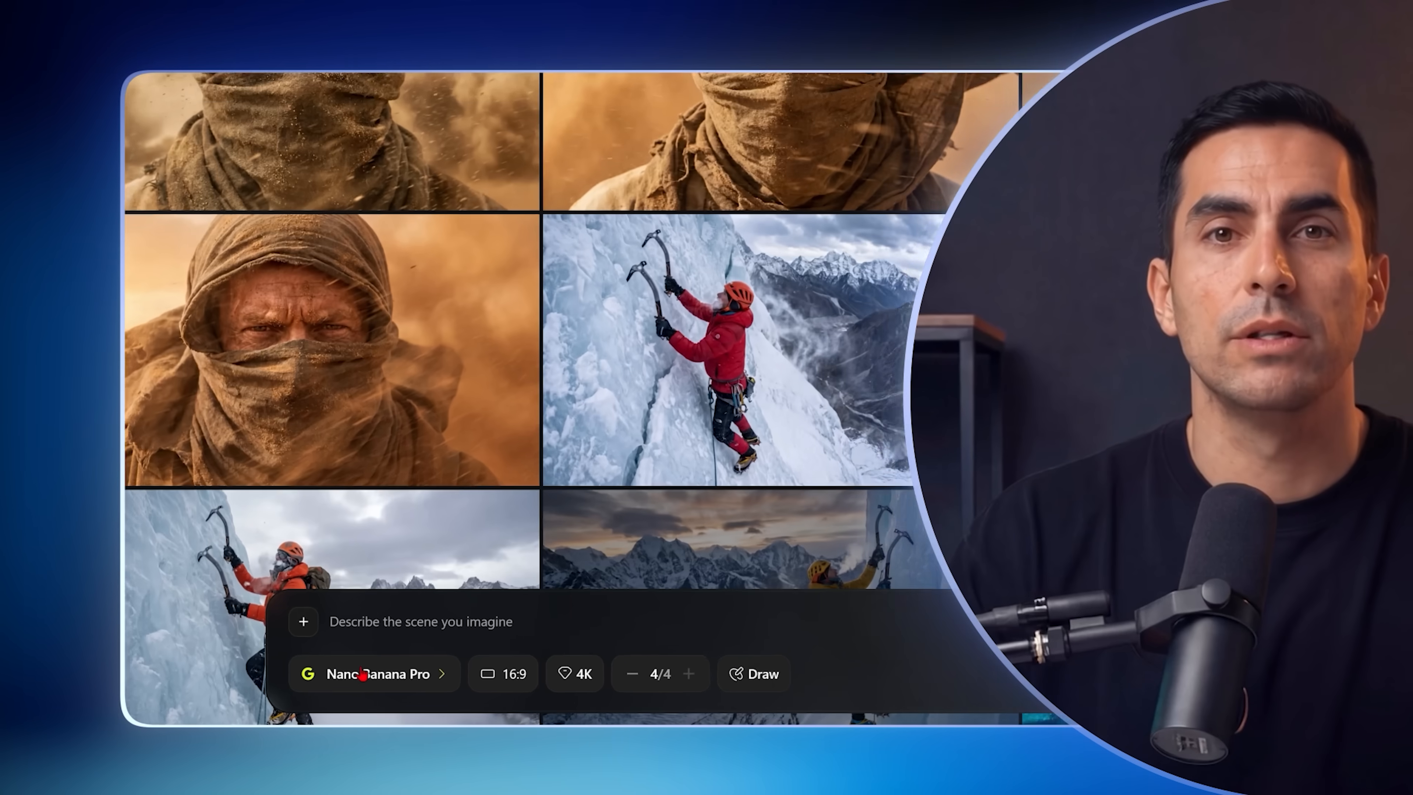
Use Nano Banana 2 to generate four 16:9, 4K first-person Formula 1 cockpit images, and open one result
click(362, 674)
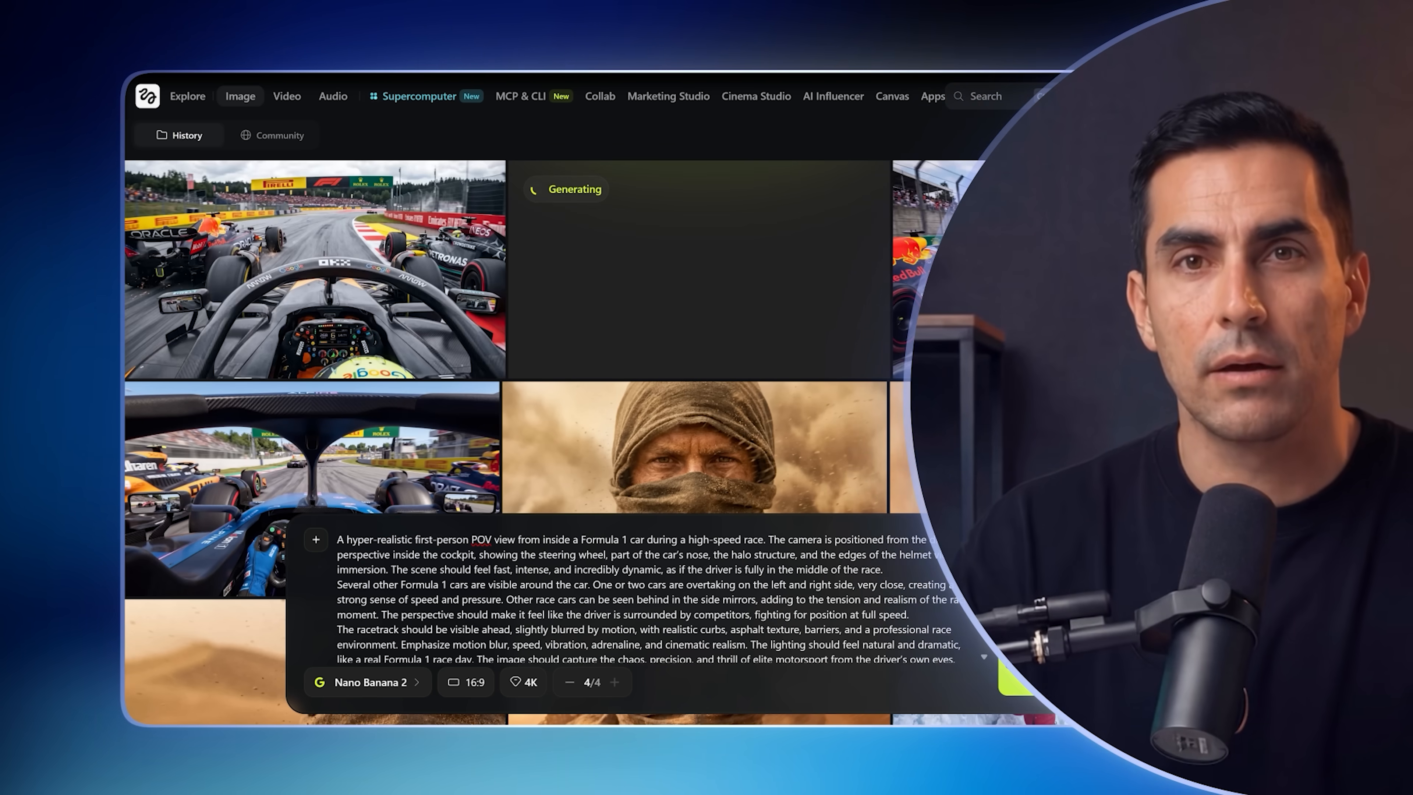
click(398, 447)
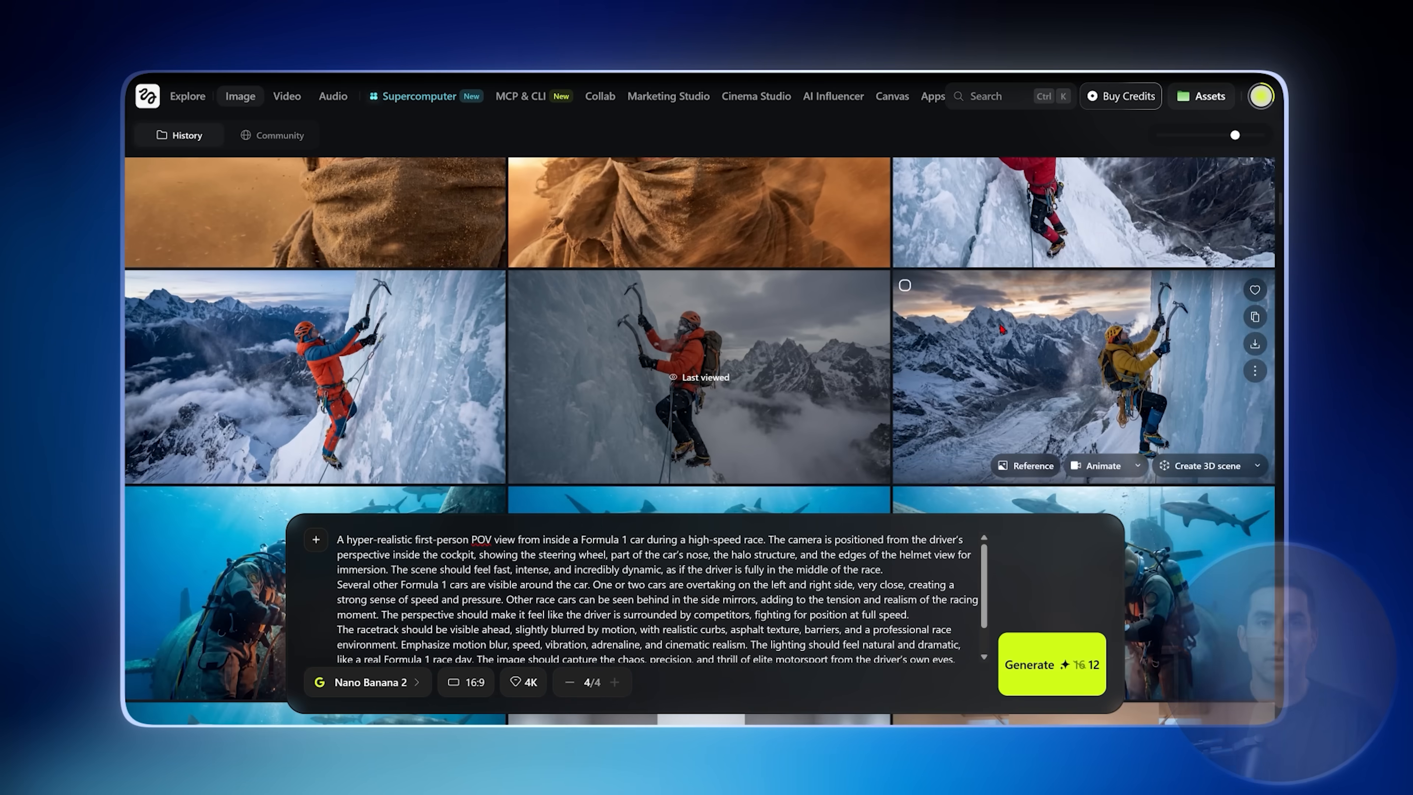
Use the yellow-jacketed ice climber image as a reference, select Nano Banana Pro, and paste the prompt for the new version
click(1001, 329)
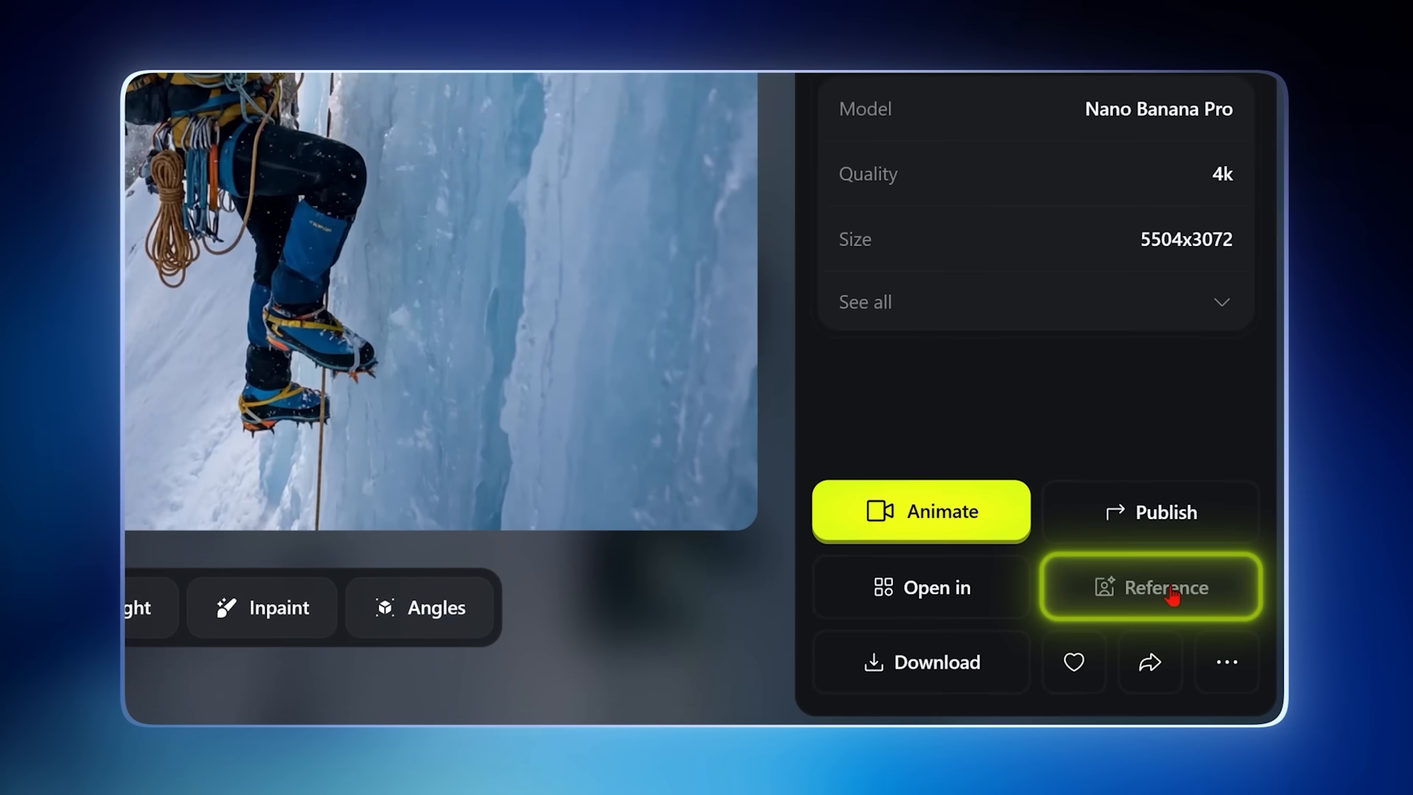
click(1124, 546)
click(370, 682)
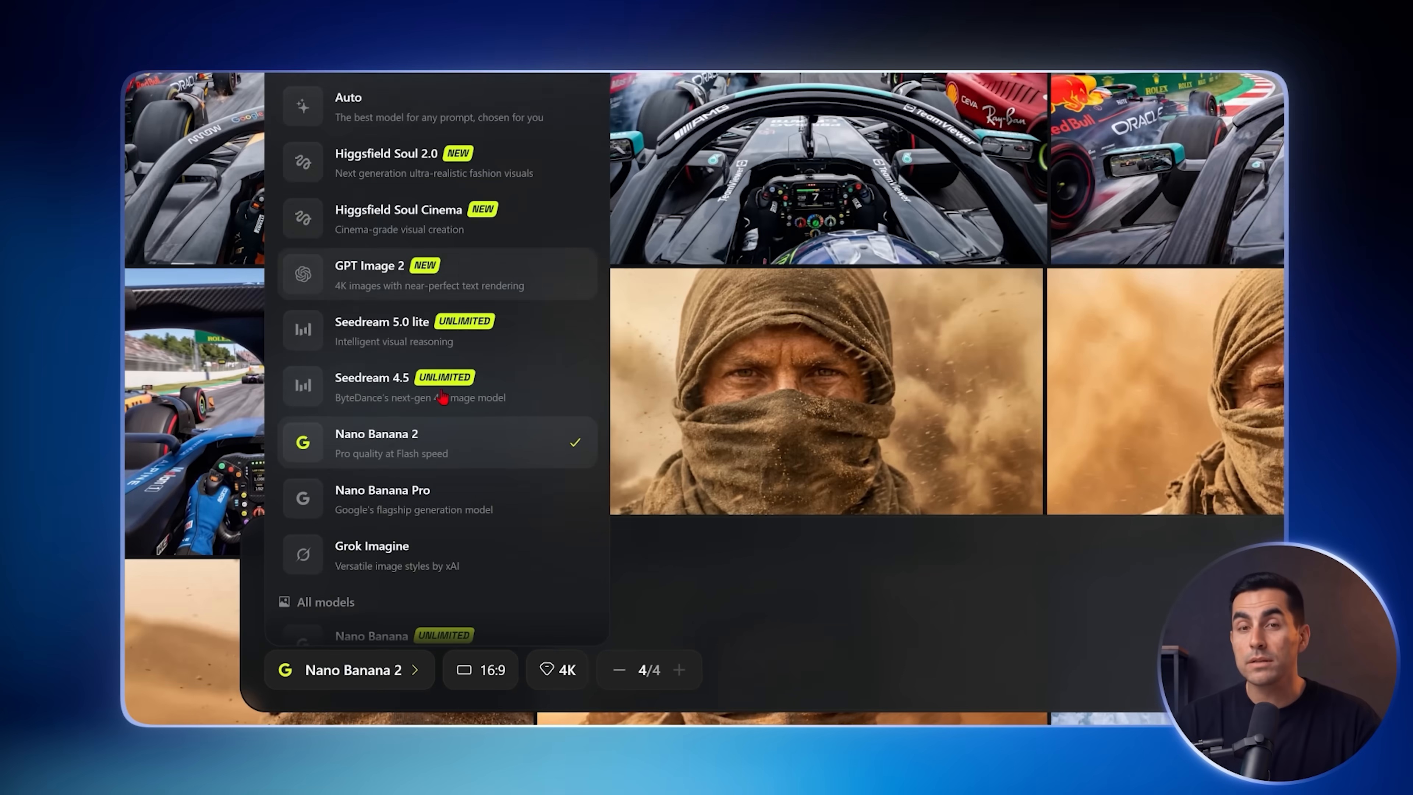
click(431, 560)
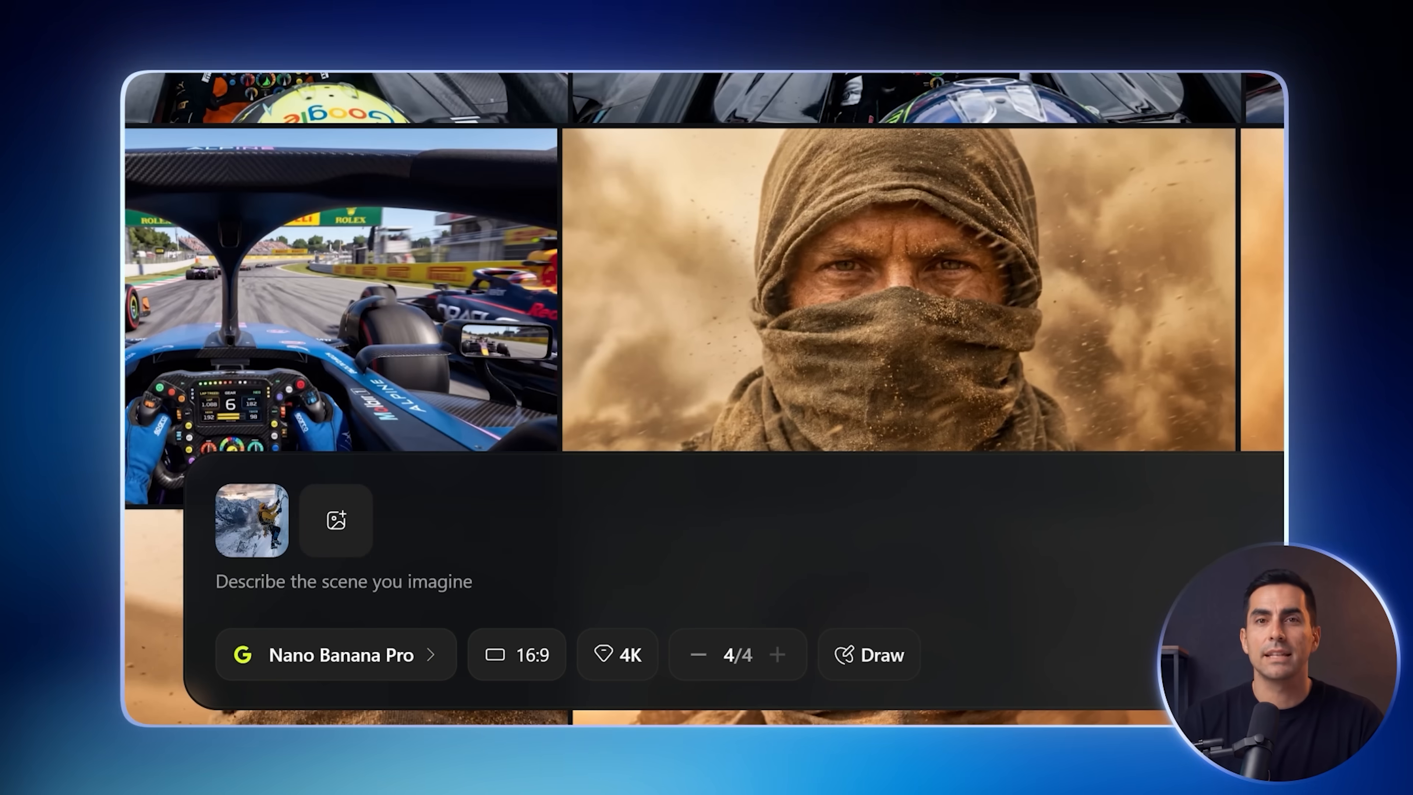
key(ctrl+v)
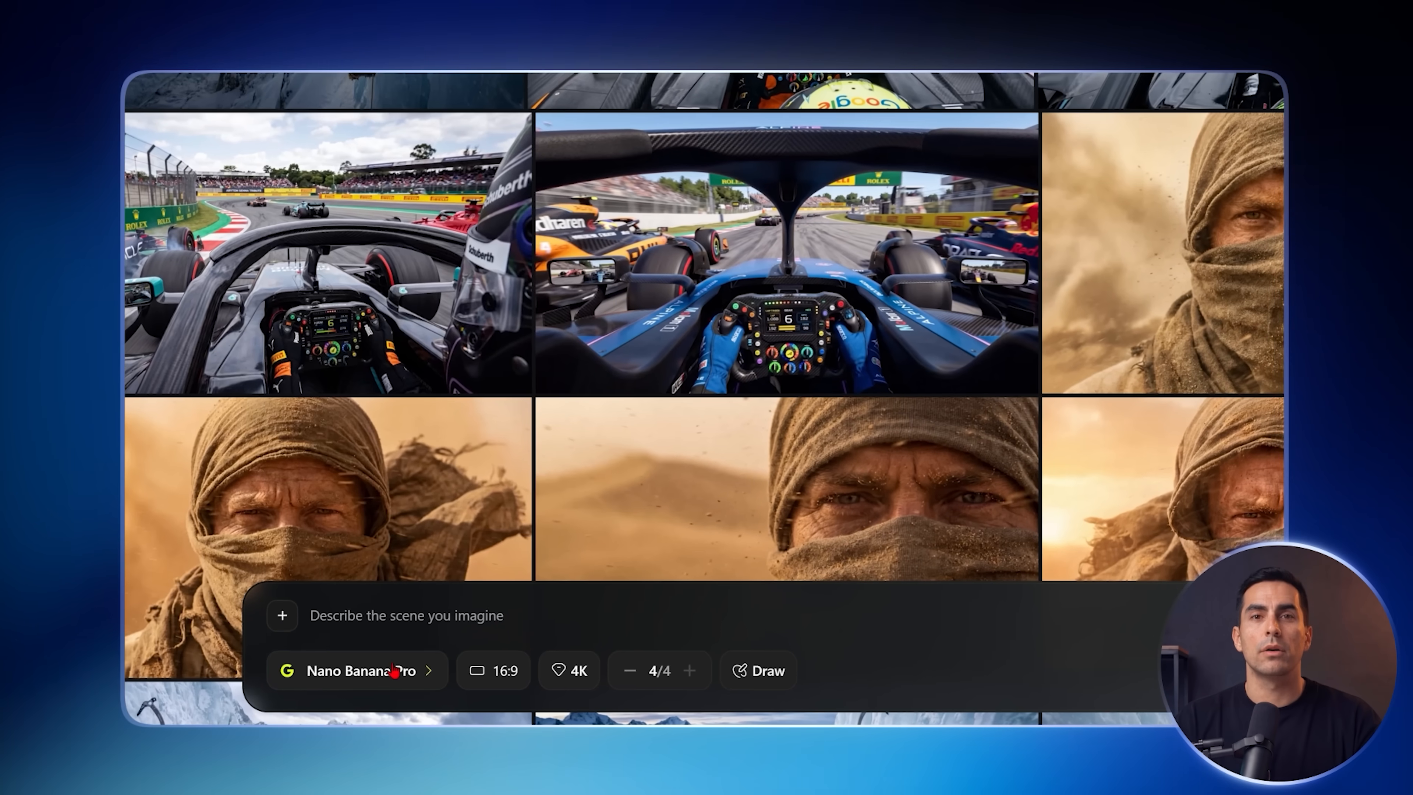
Switch the image model to FLUX.2 Pro and view the fashion image of the woman in a red dress beside geometric blocks
click(390, 674)
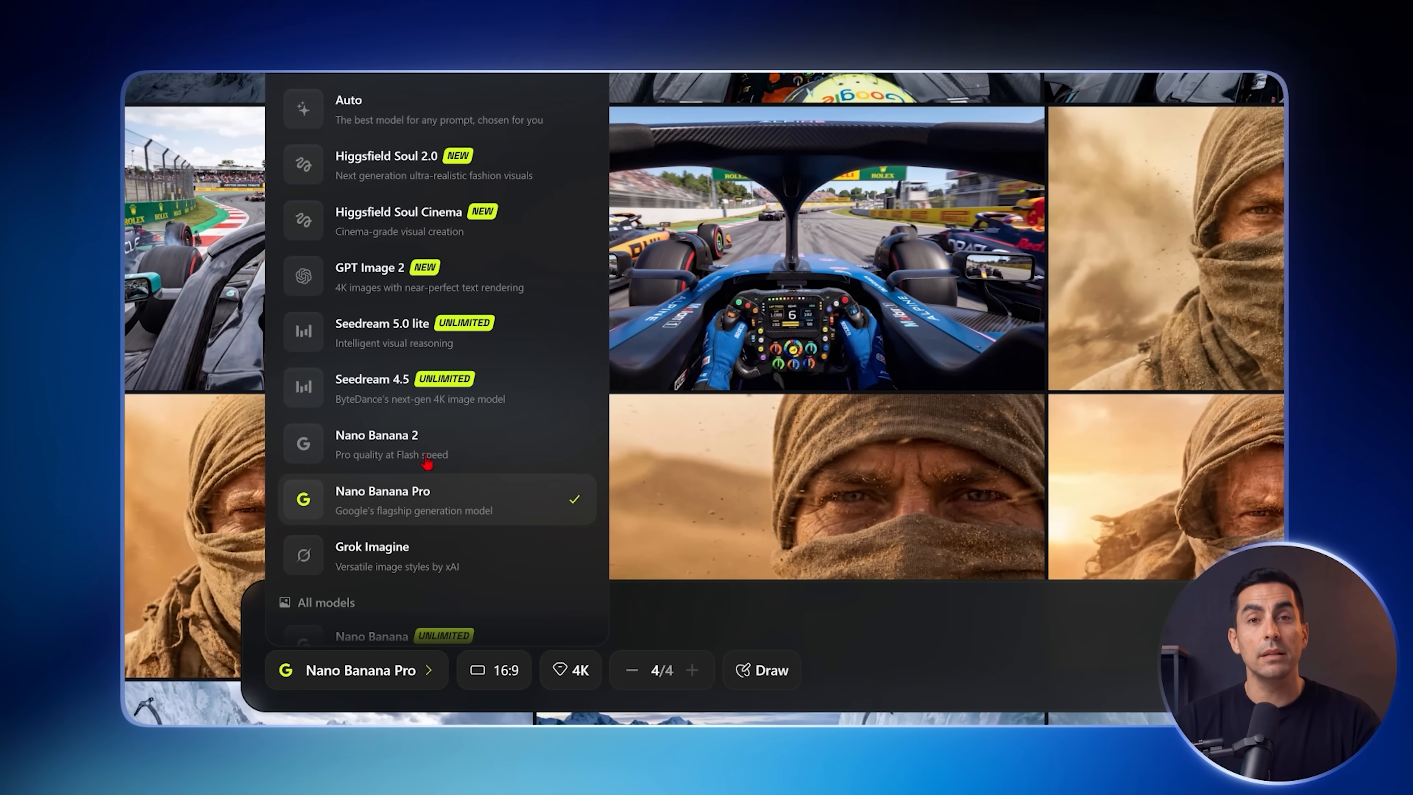
scroll(468, 140, down, 3)
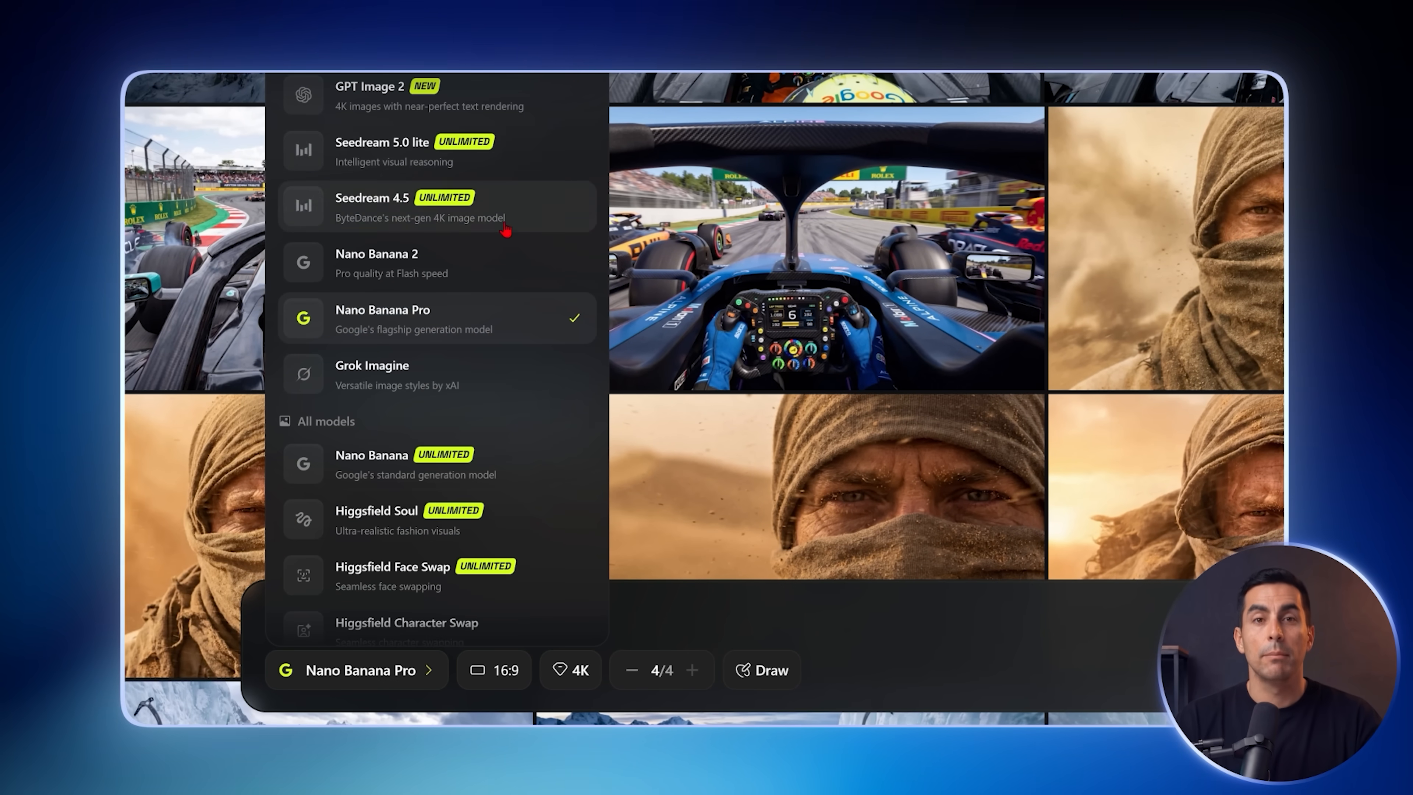
scroll(505, 229, down, 3)
scroll(494, 428, down, 5)
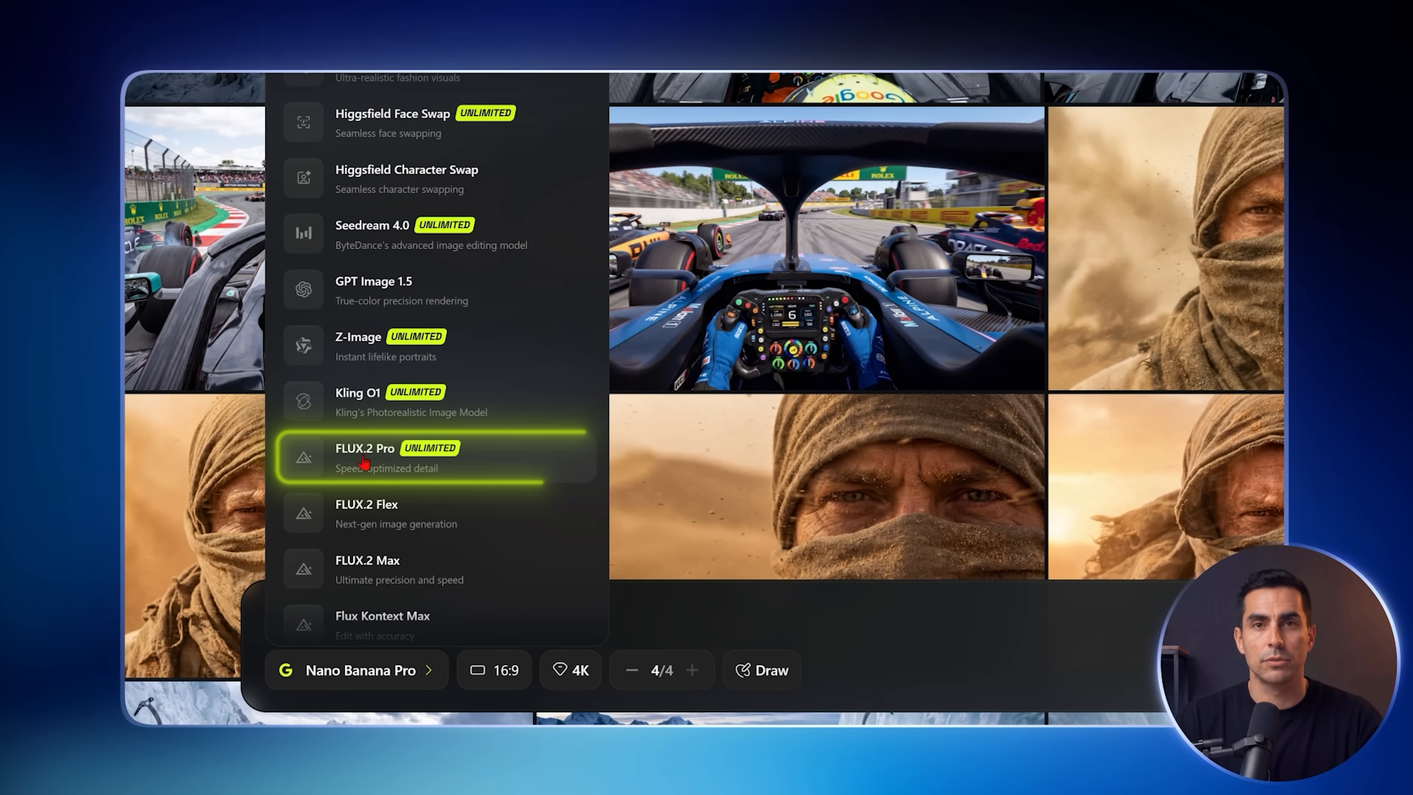
click(402, 467)
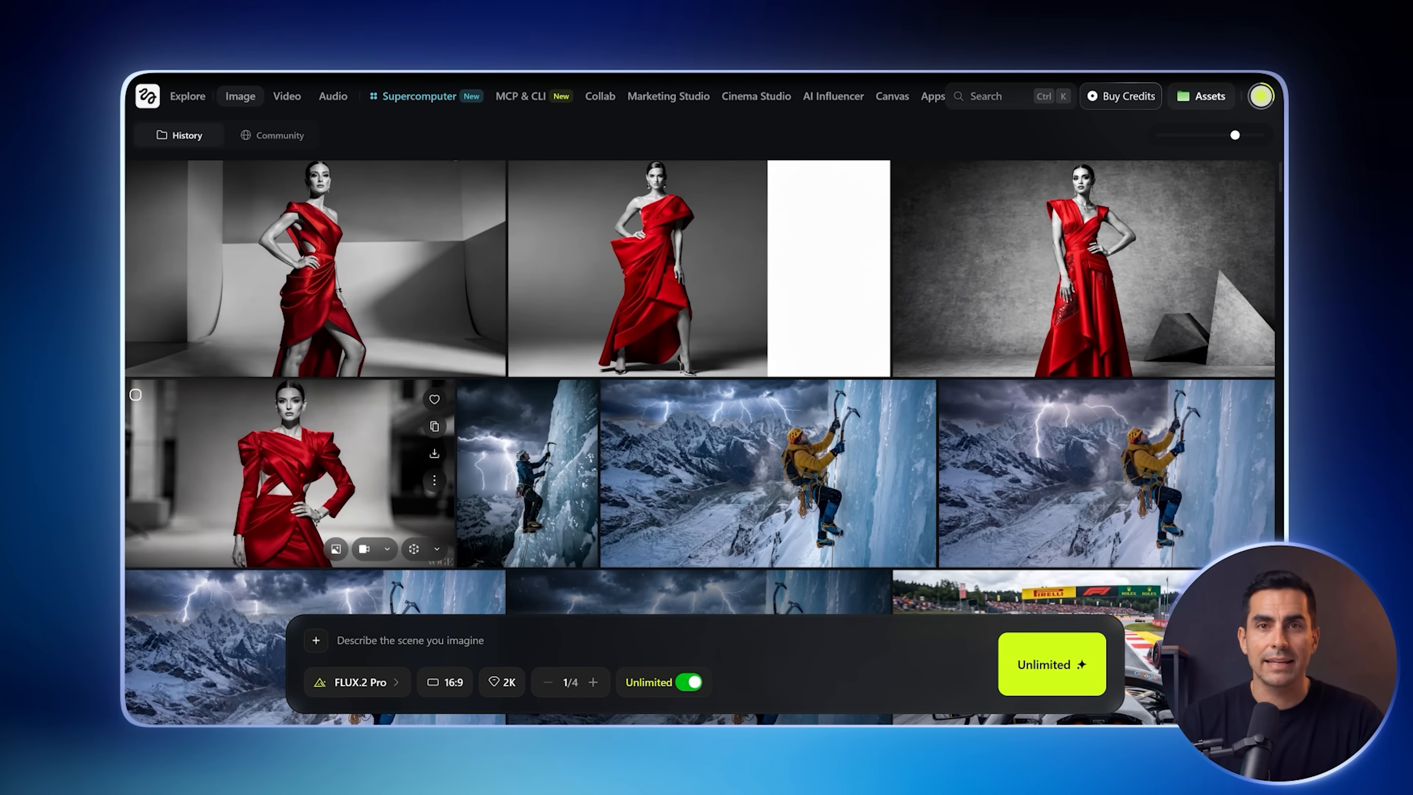
click(1003, 290)
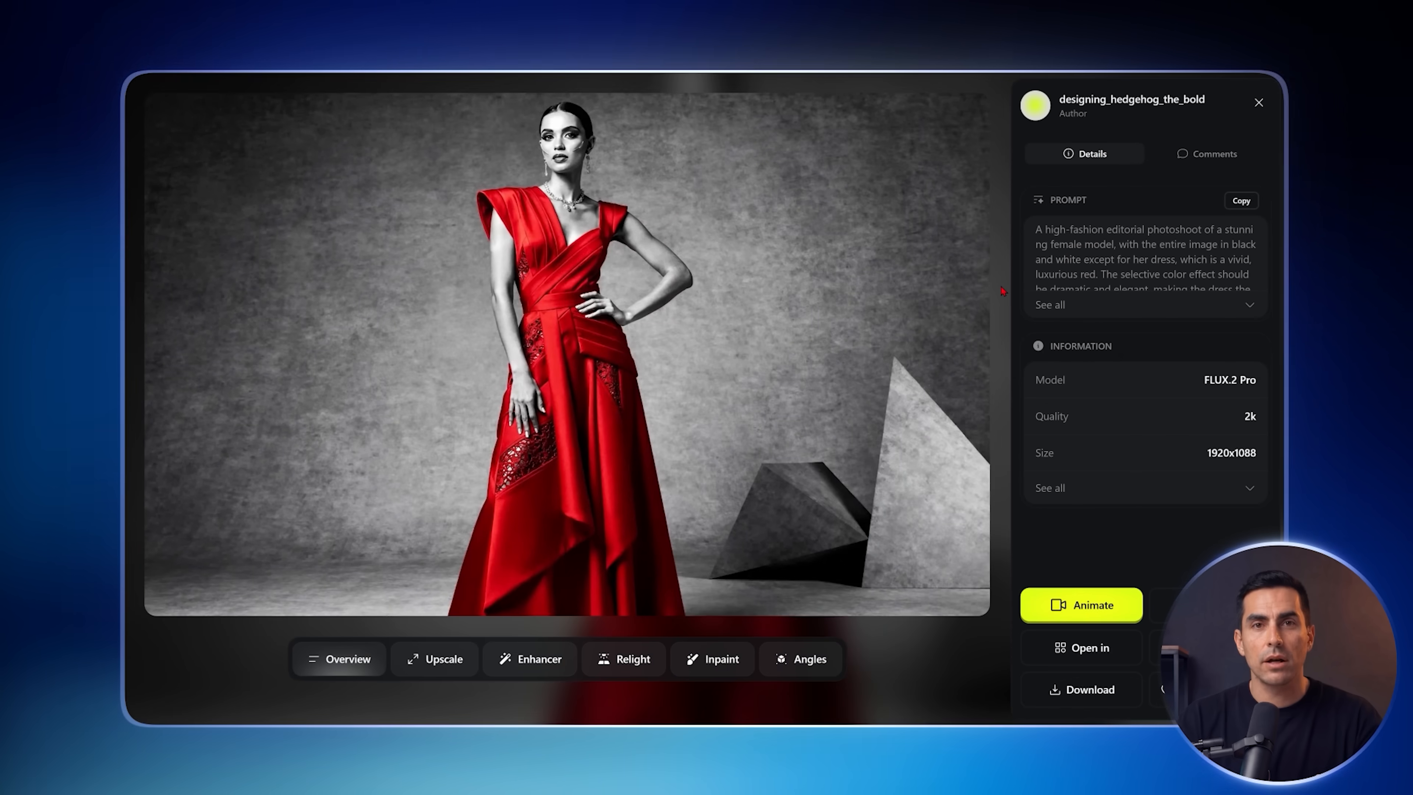
key(Escape)
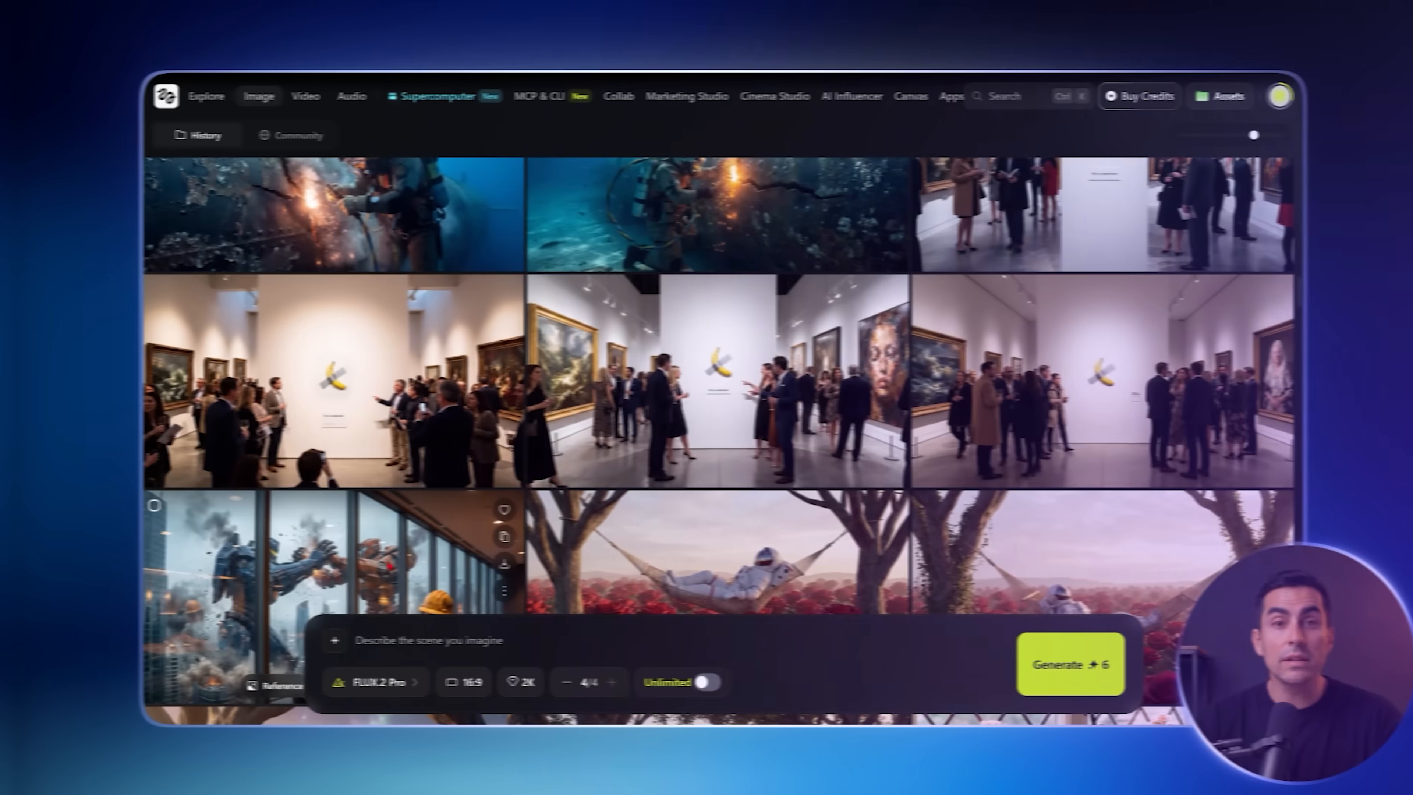
Set the hooded desert man image as the start frame of a video and choose Kling 3.0 as the video model
scroll(995, 450, up, 10)
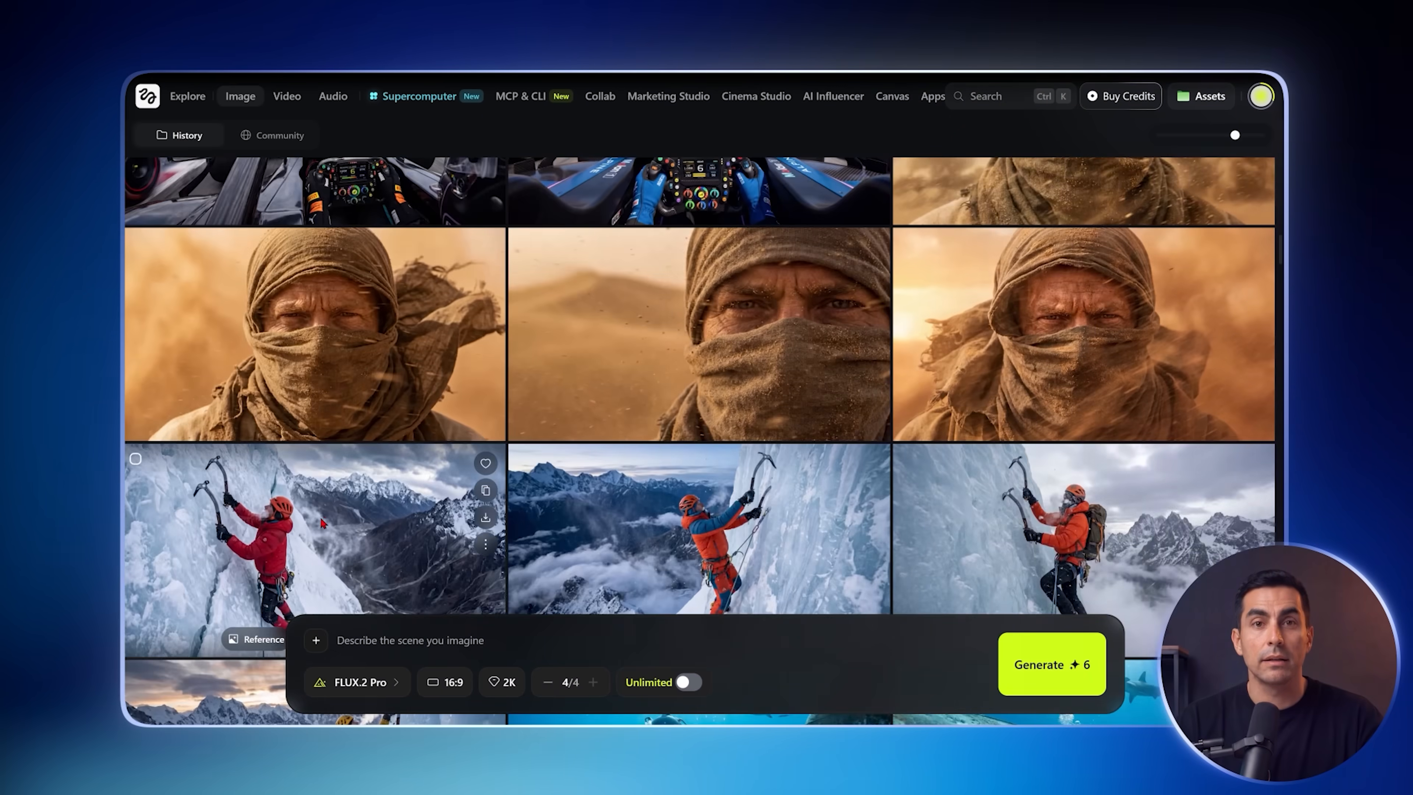
click(994, 450)
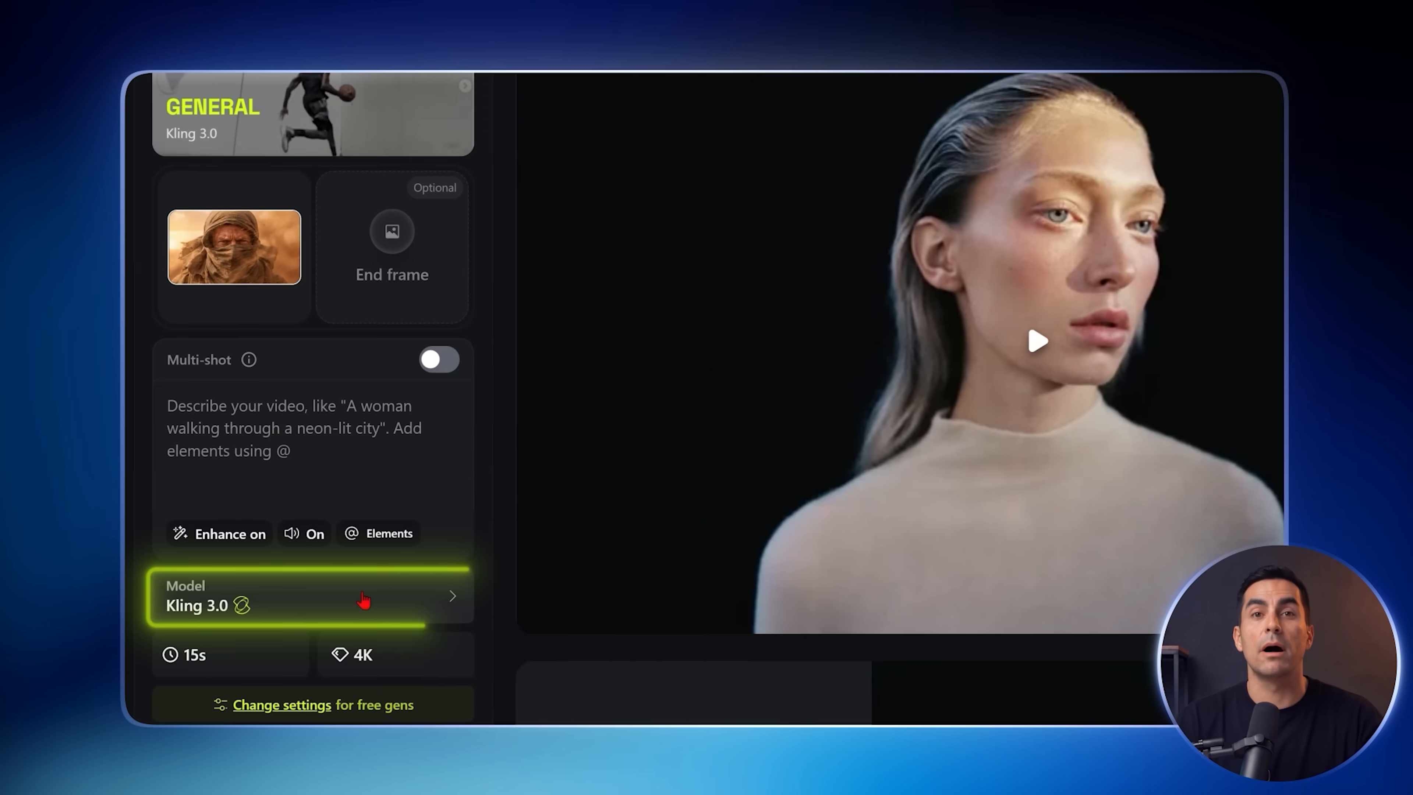
click(363, 599)
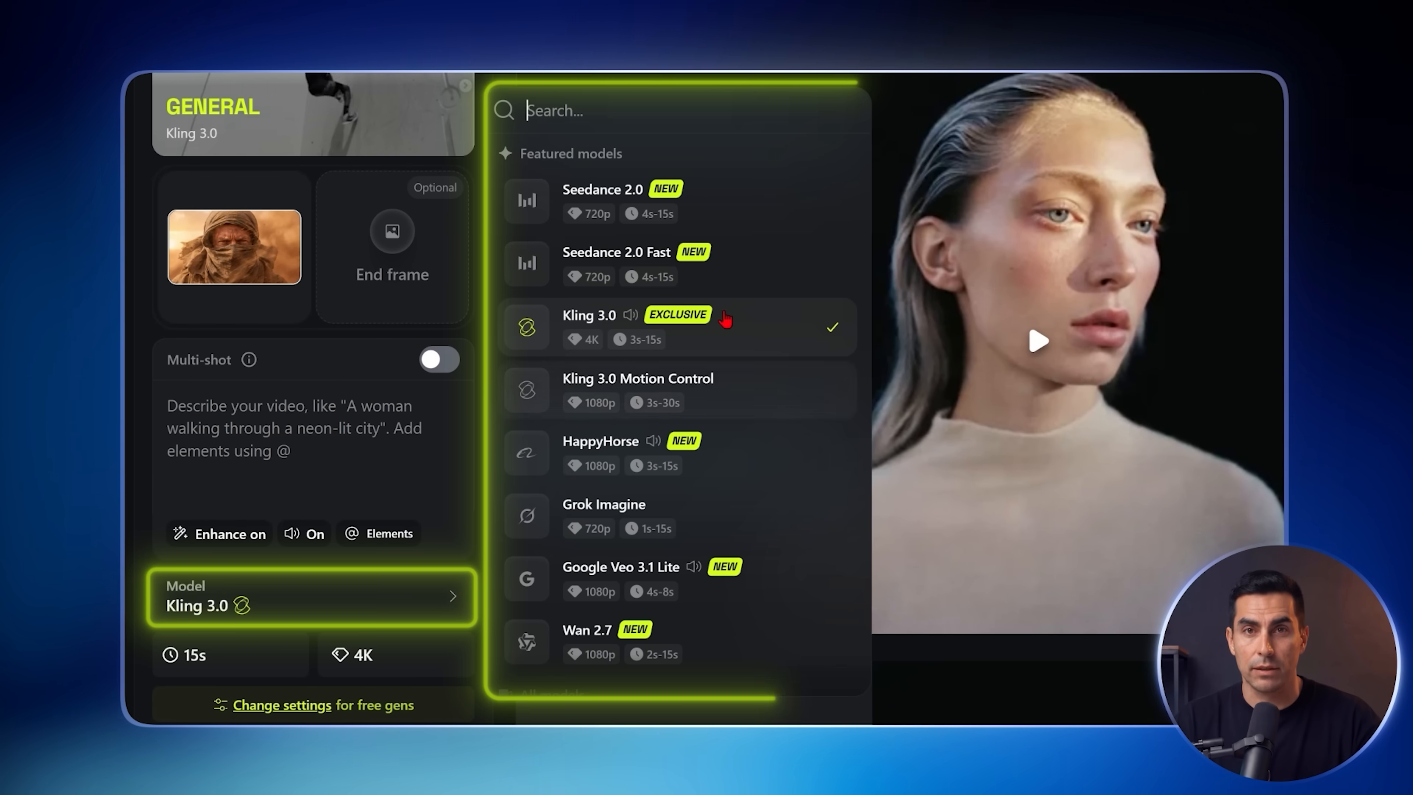
scroll(587, 323, down, 10)
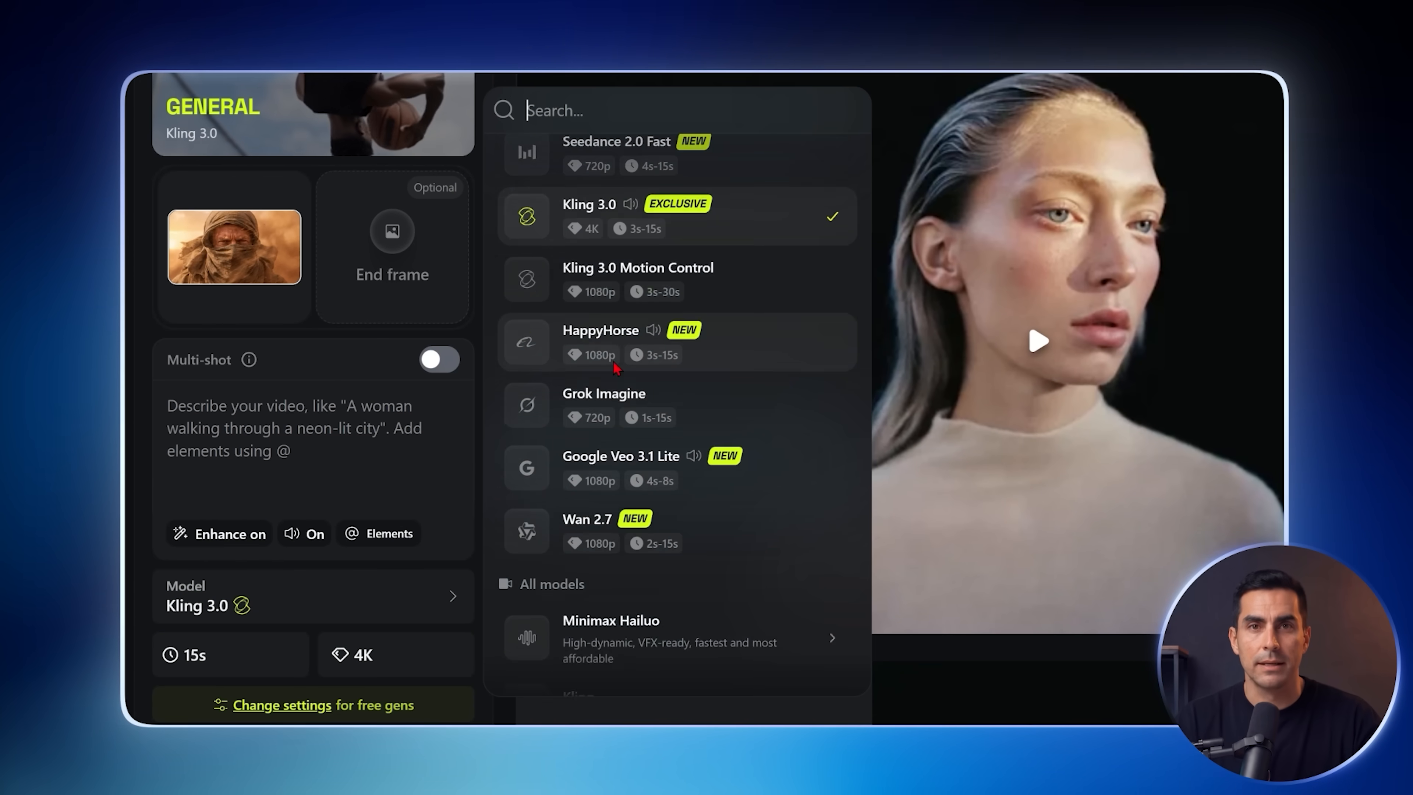
scroll(805, 590, up, 10)
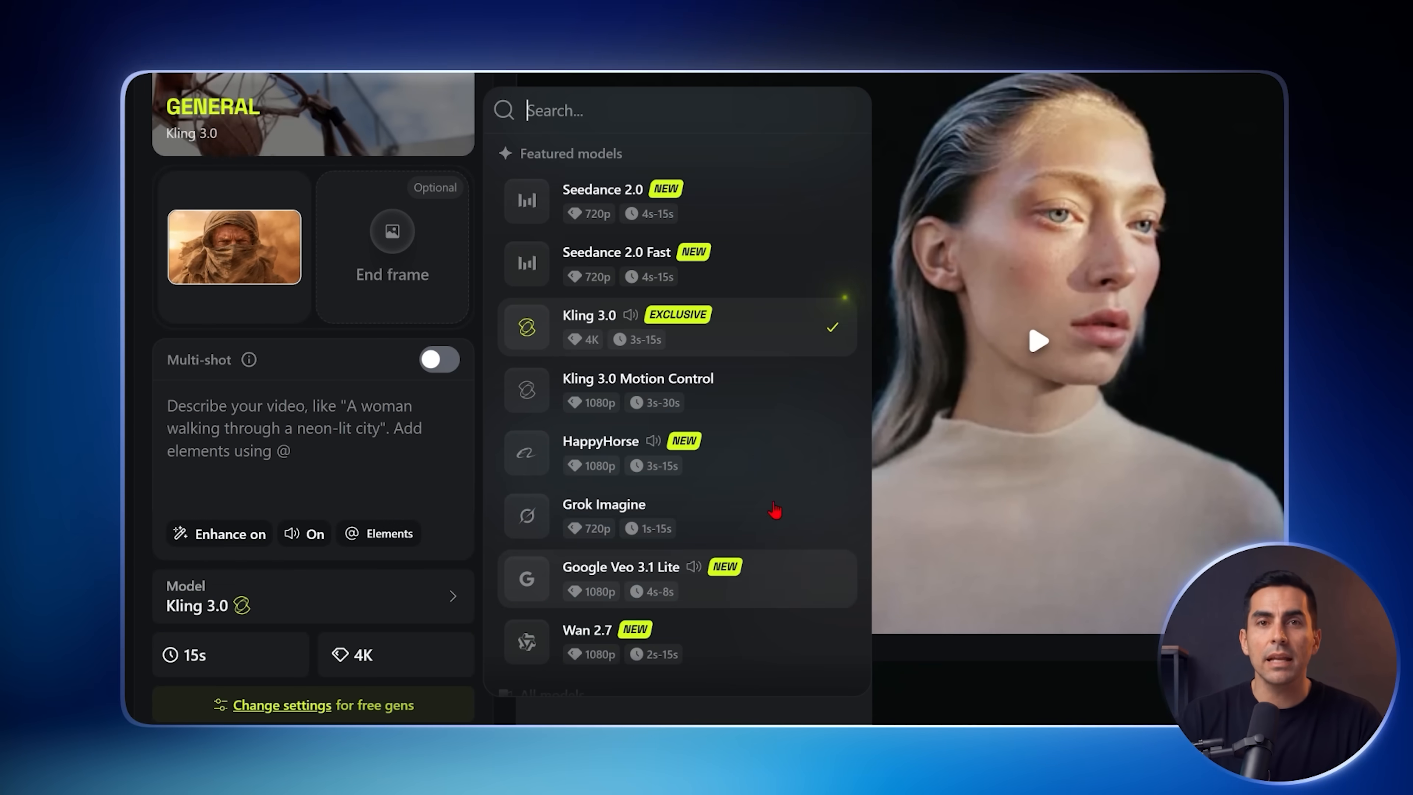
click(708, 341)
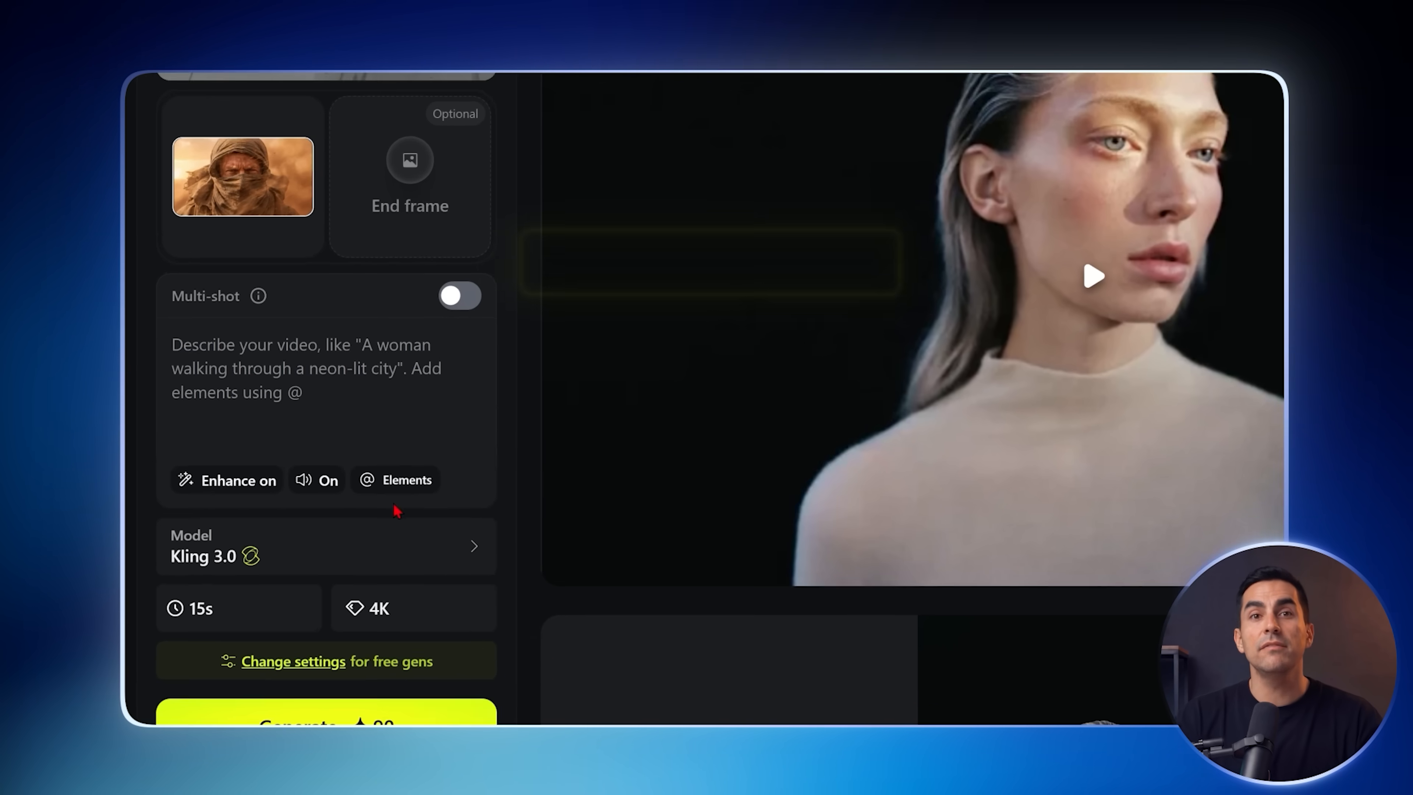
Set the video's duration to 15 seconds and its quality to 4K
click(244, 655)
drag(497, 582, 447, 588)
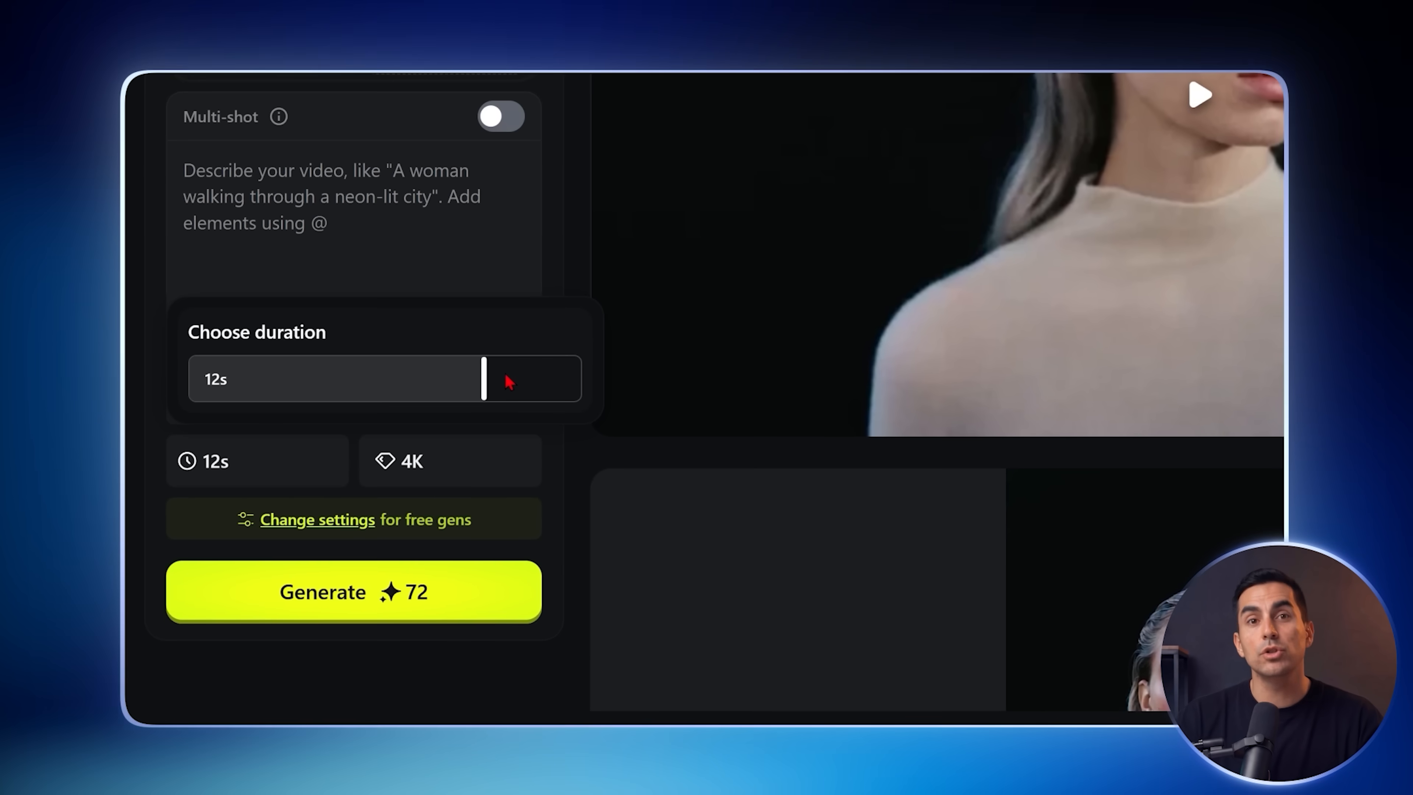
click(452, 459)
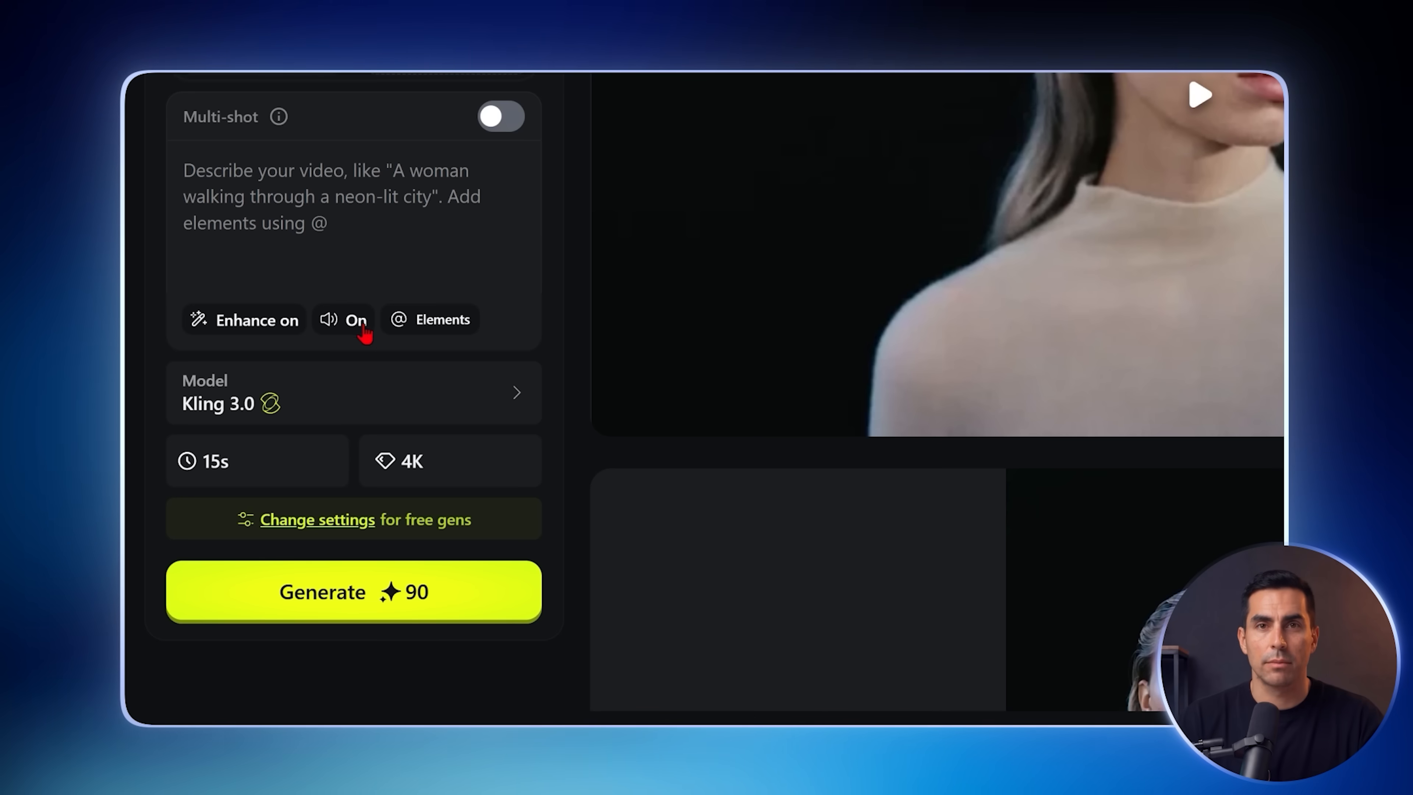
Paste the prompt describing the man in a desert sandstorm with a giant sand tornado, and generate the video
click(344, 208)
key(ctrl+v)
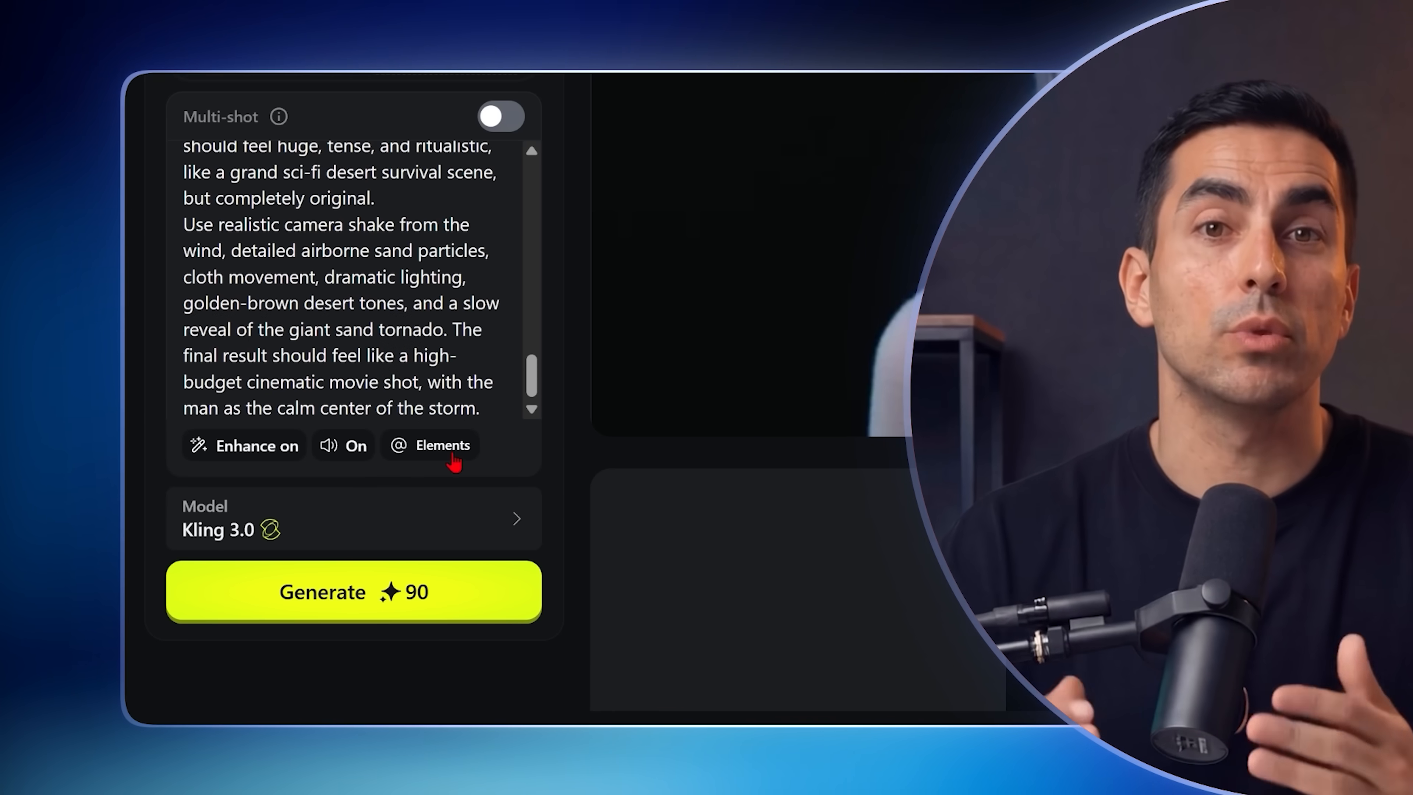
click(450, 609)
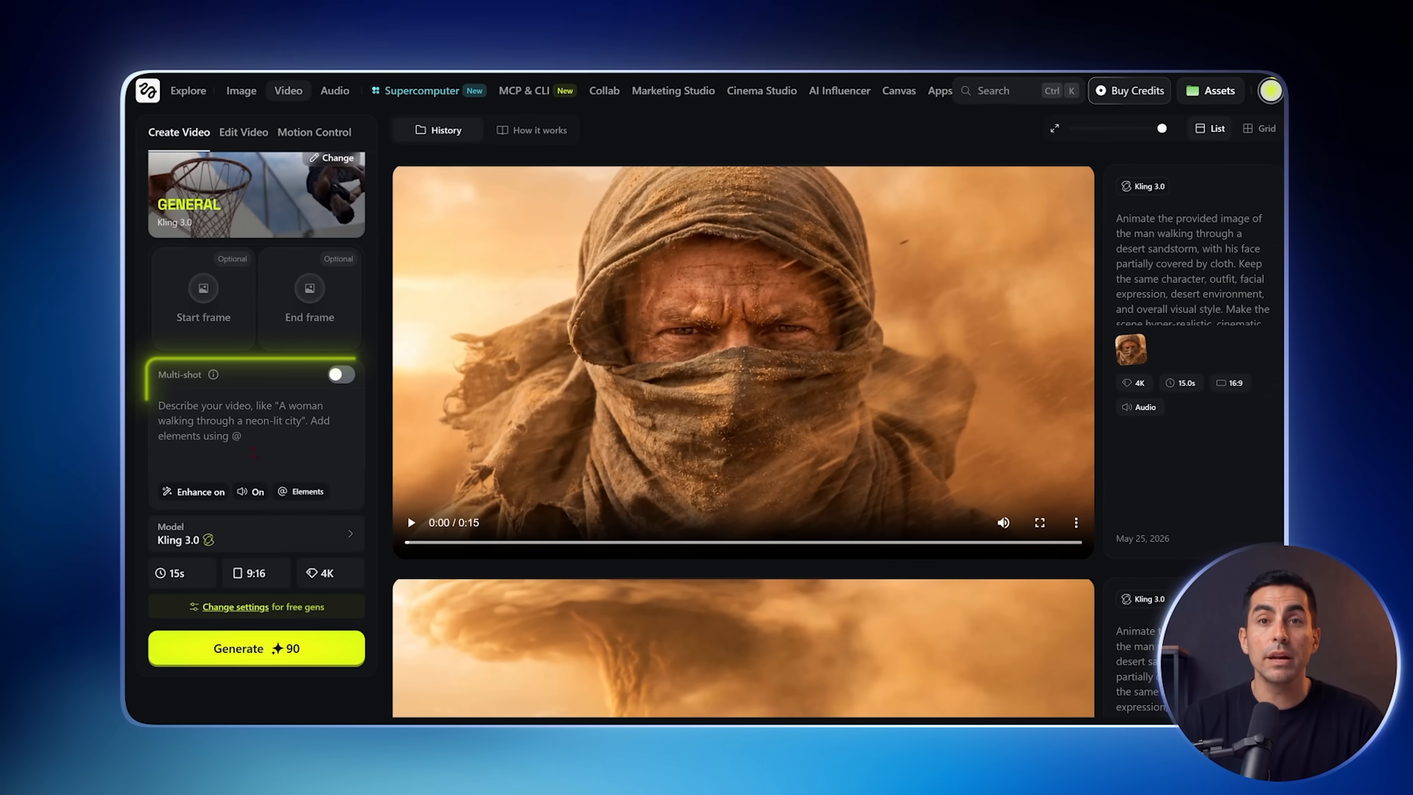
Paste the video prompt for animating the ice climber scaling a frozen mountain wall in a storm
key(ctrl+v)
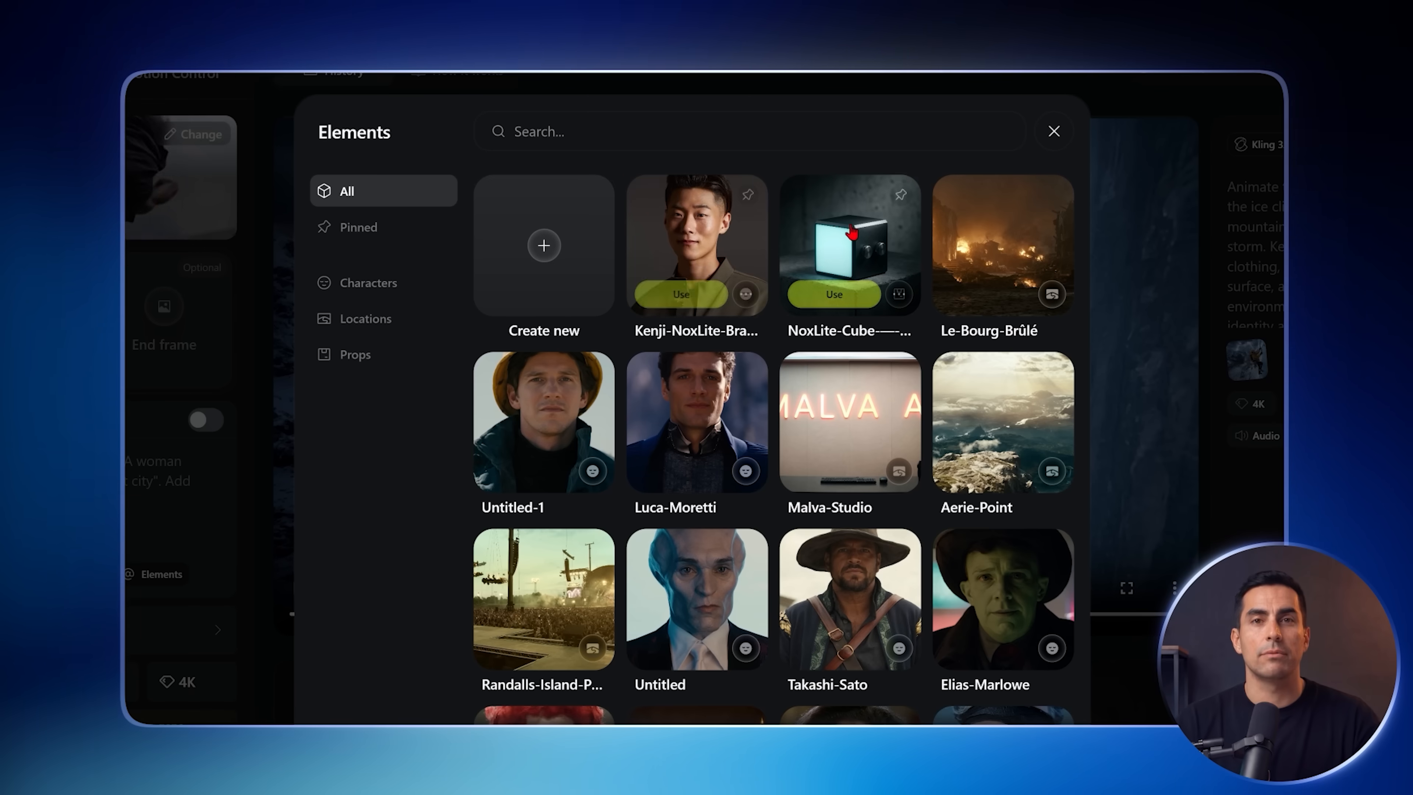
Create the elements redknight, retroconvertible and overgrownruins from the generated images, and use the redknight element in the video
scroll(852, 233, down, 5)
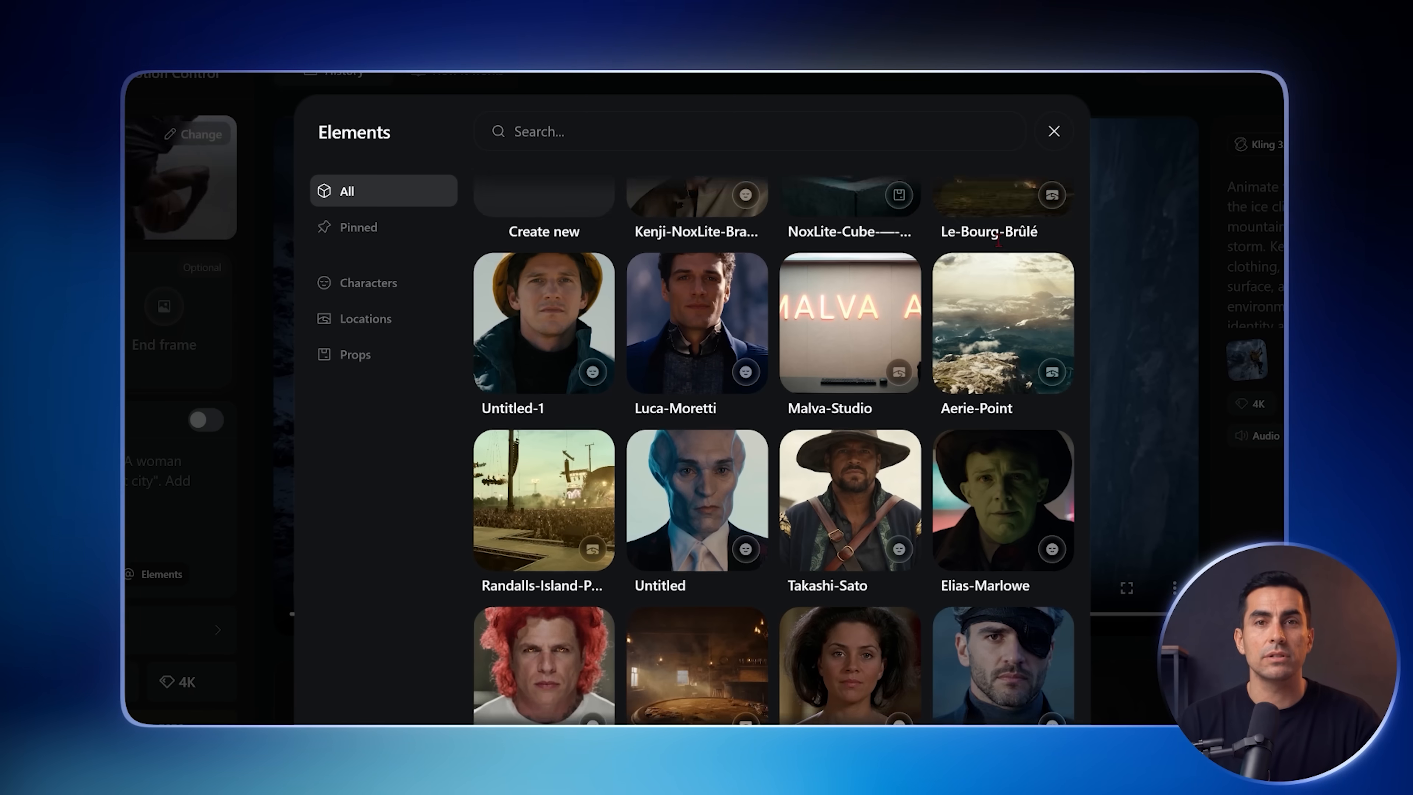
scroll(773, 363, down, 3)
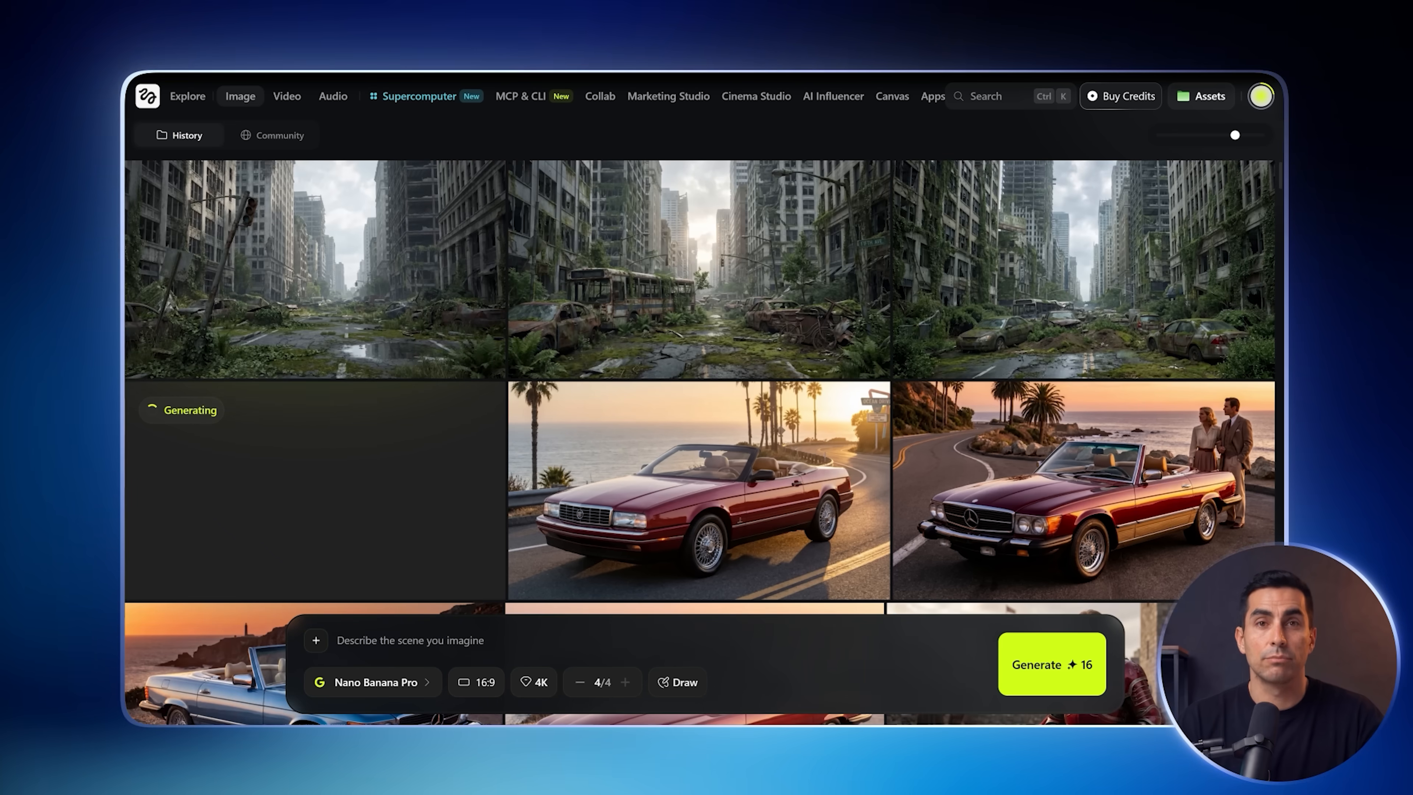
click(314, 270)
click(1088, 688)
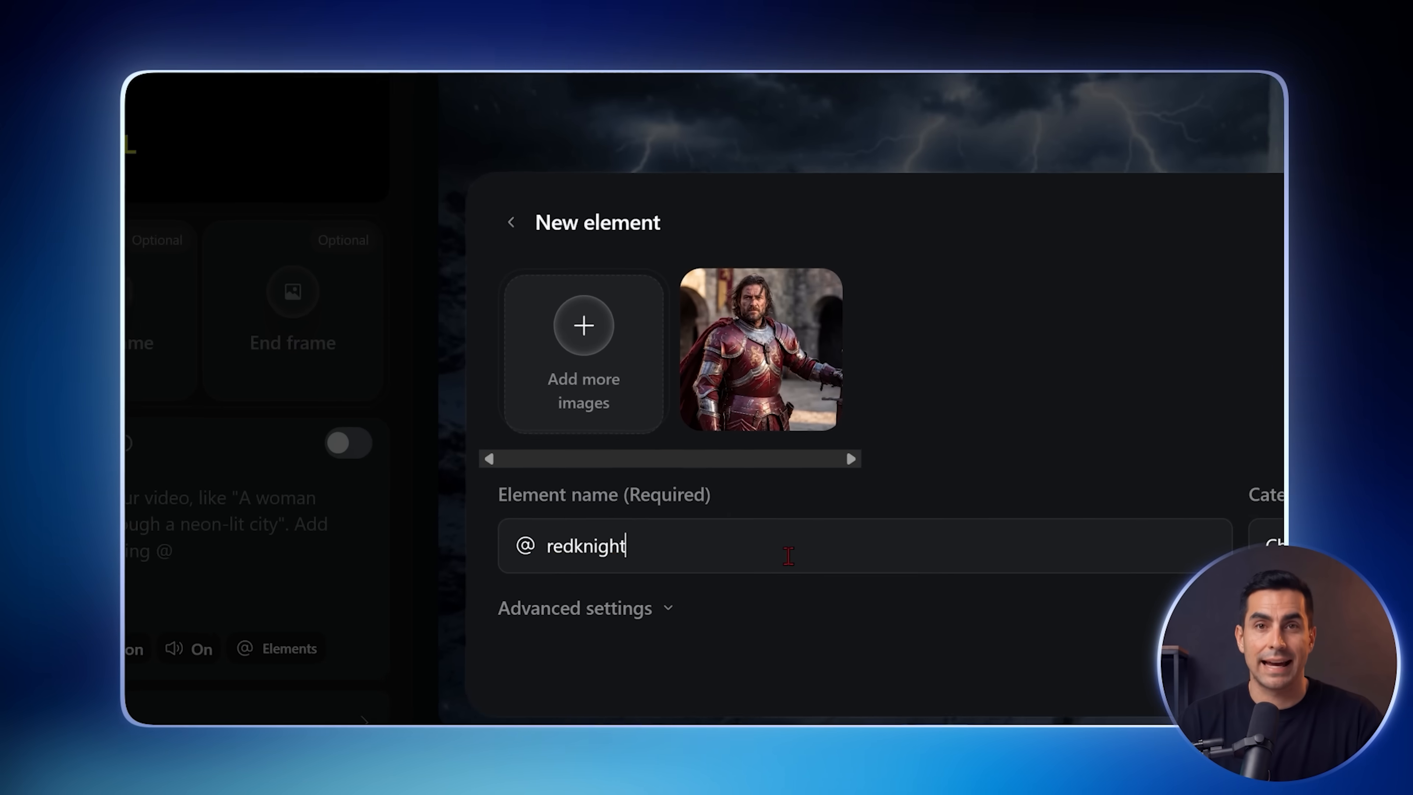
double_click(581, 546)
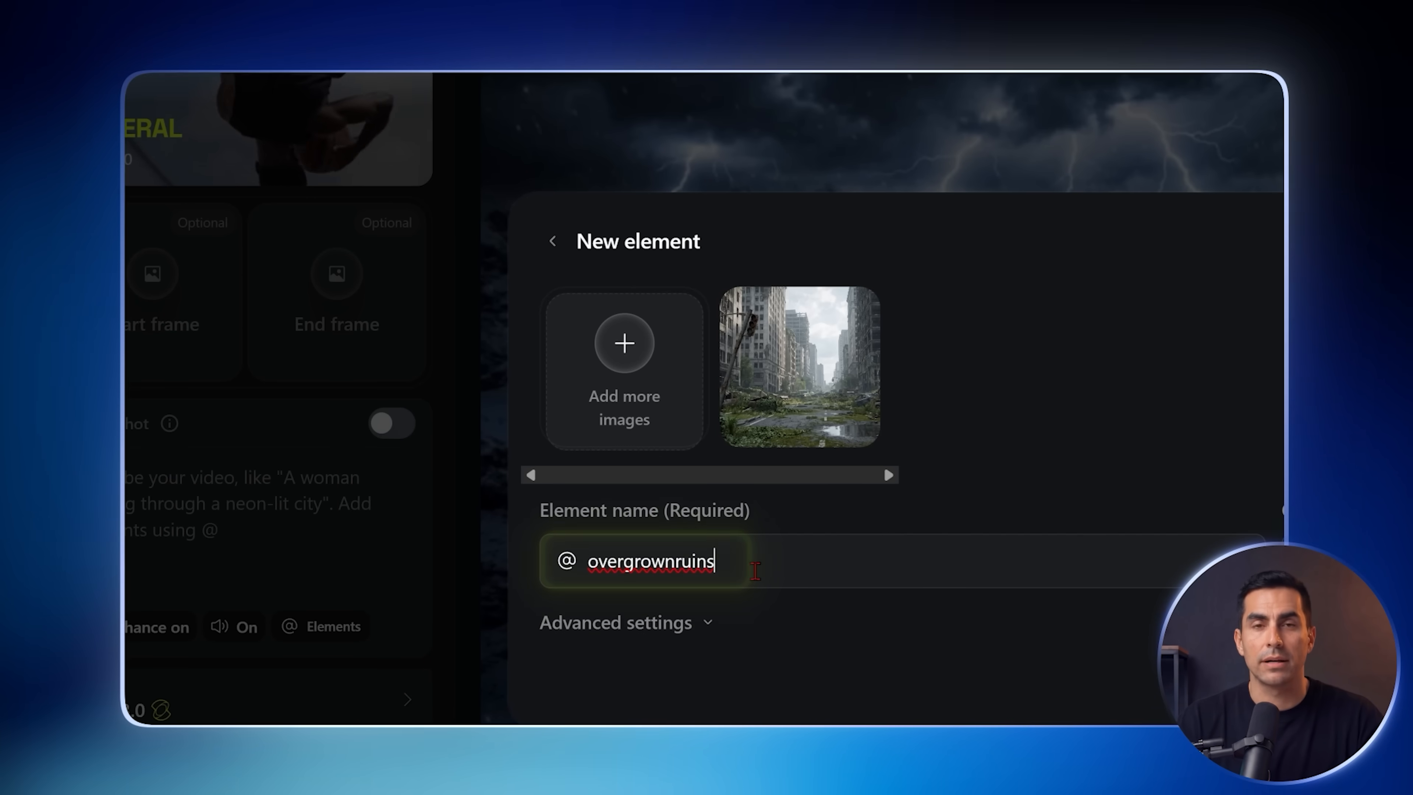
double_click(1096, 583)
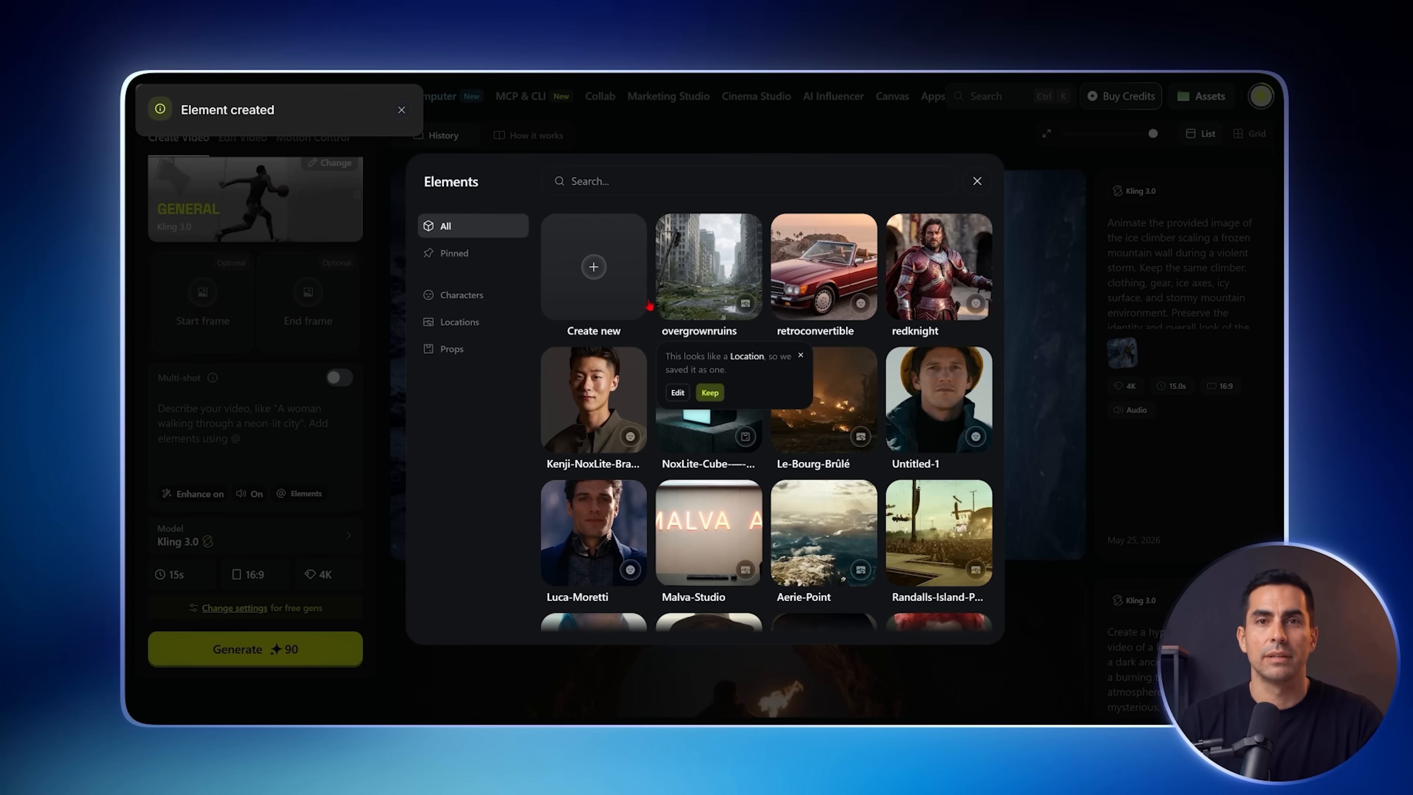
click(905, 310)
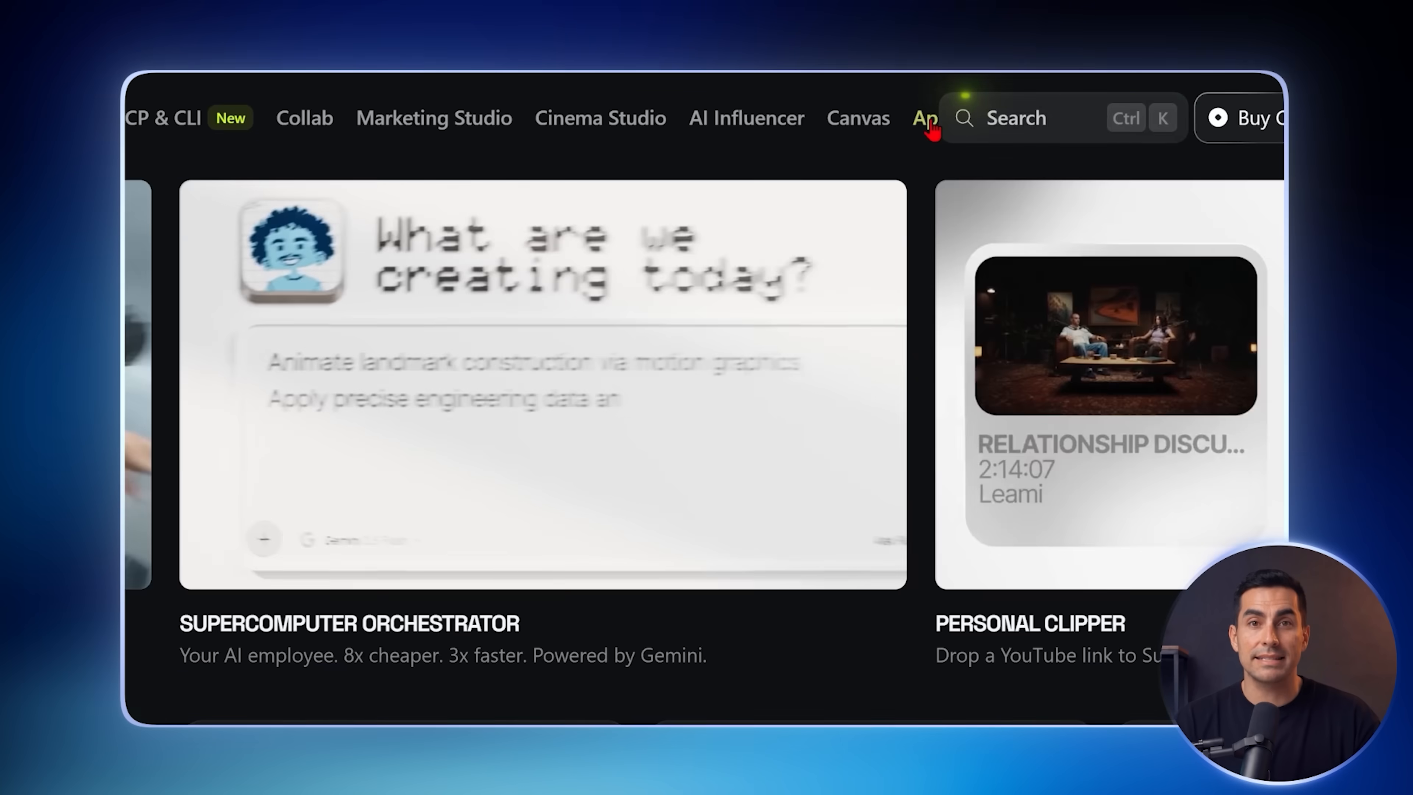
Look through the Higgsfield Apps catalogue and open the Virality Predictor from the Professional category
click(925, 120)
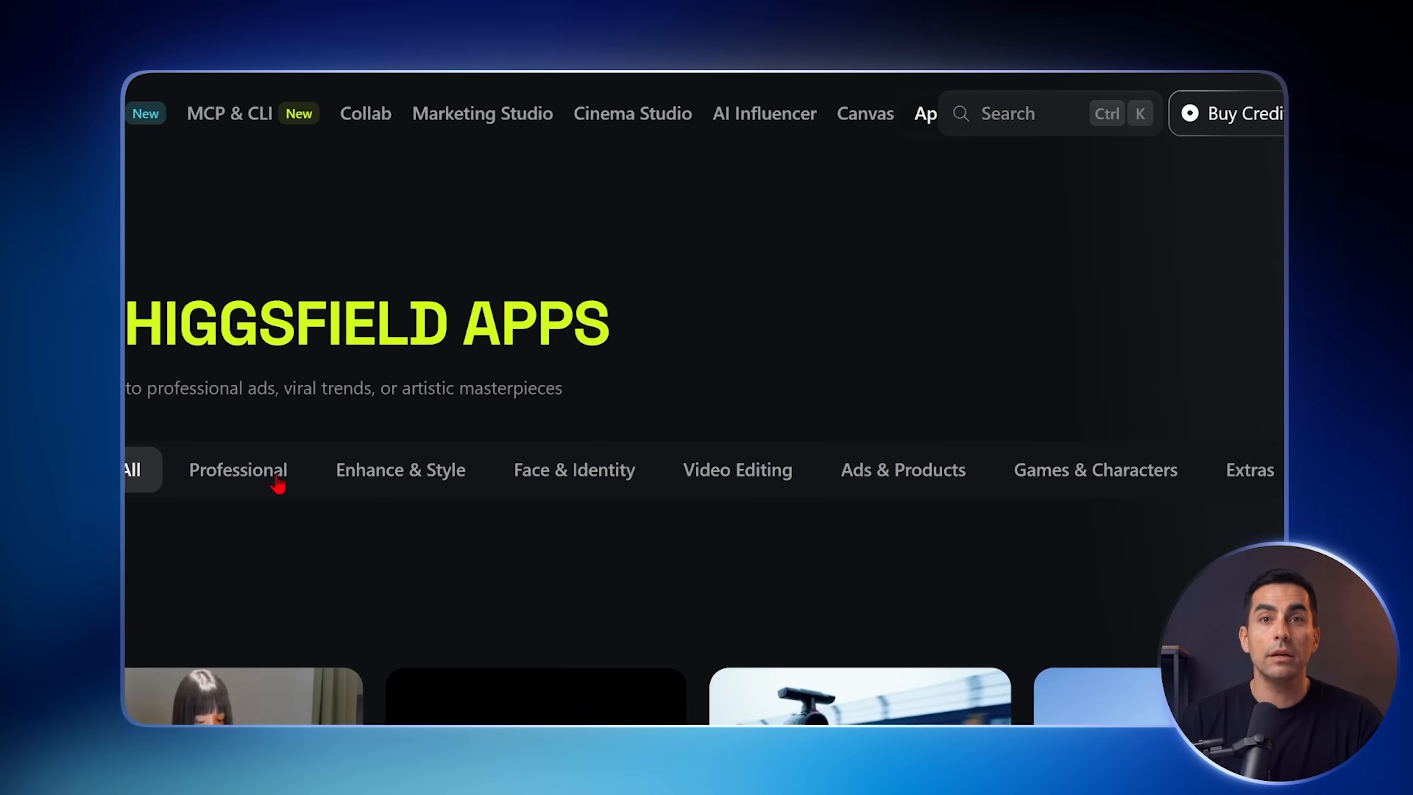
scroll(250, 535, down, 5)
scroll(991, 415, down, 4)
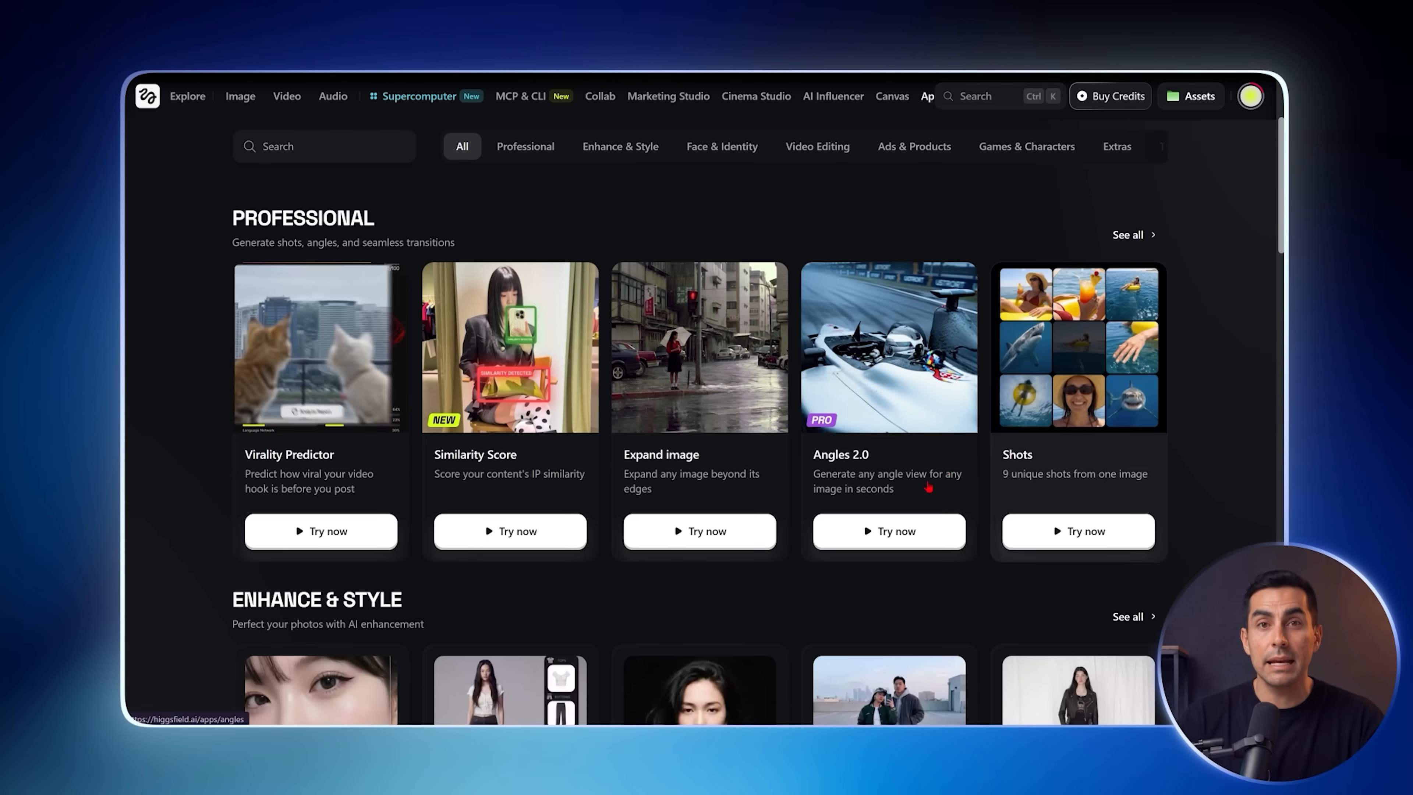
scroll(1023, 481, up, 4)
scroll(1023, 482, up, 2)
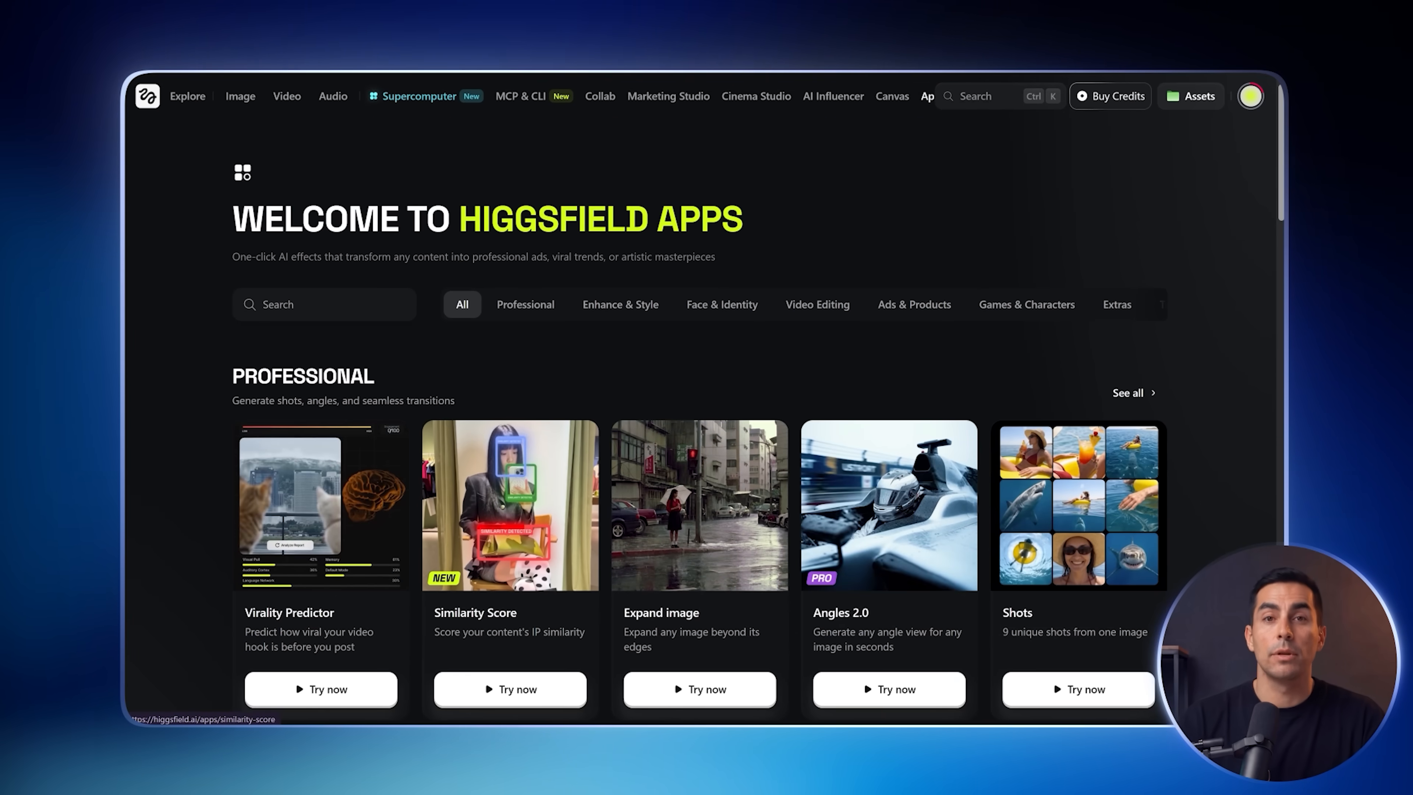
scroll(417, 565, down, 2)
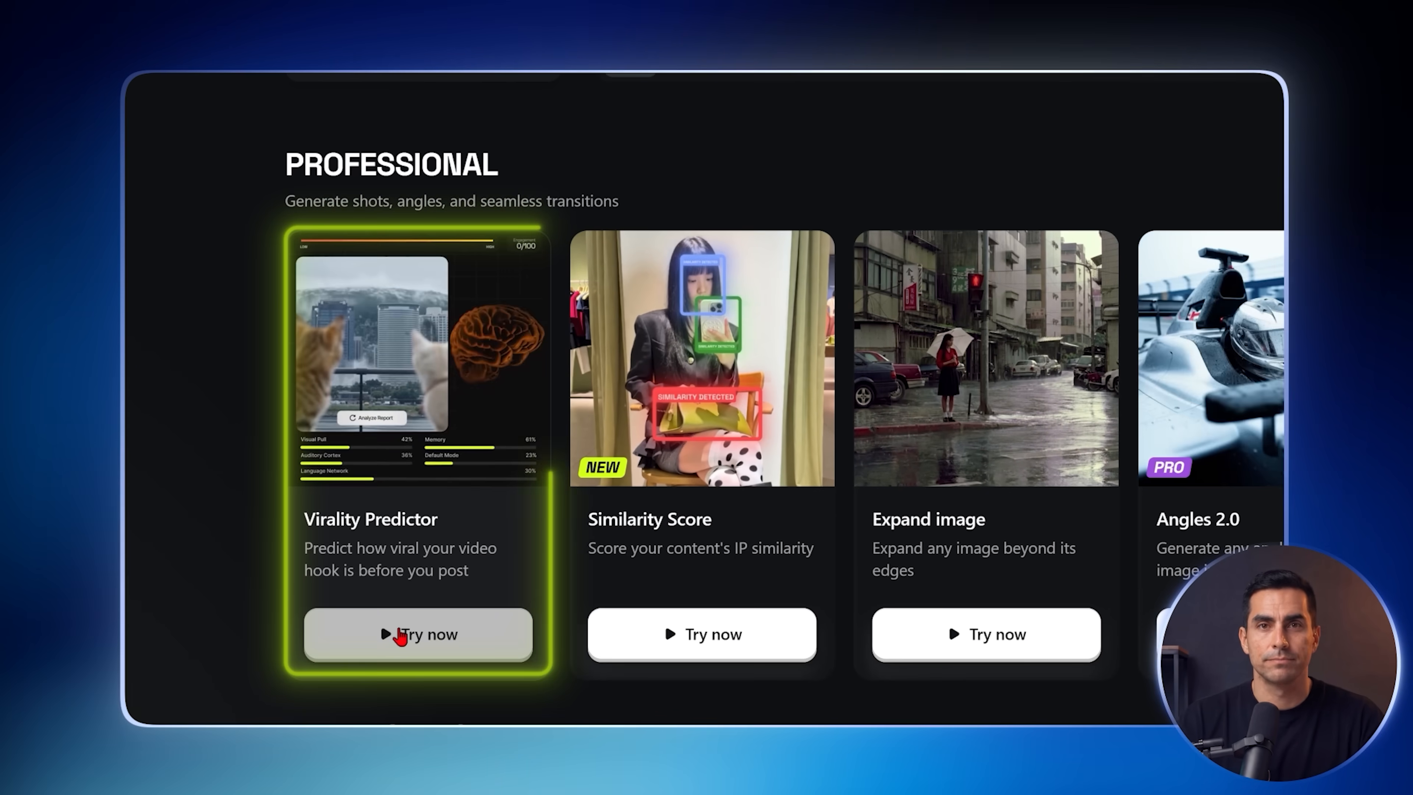
click(466, 632)
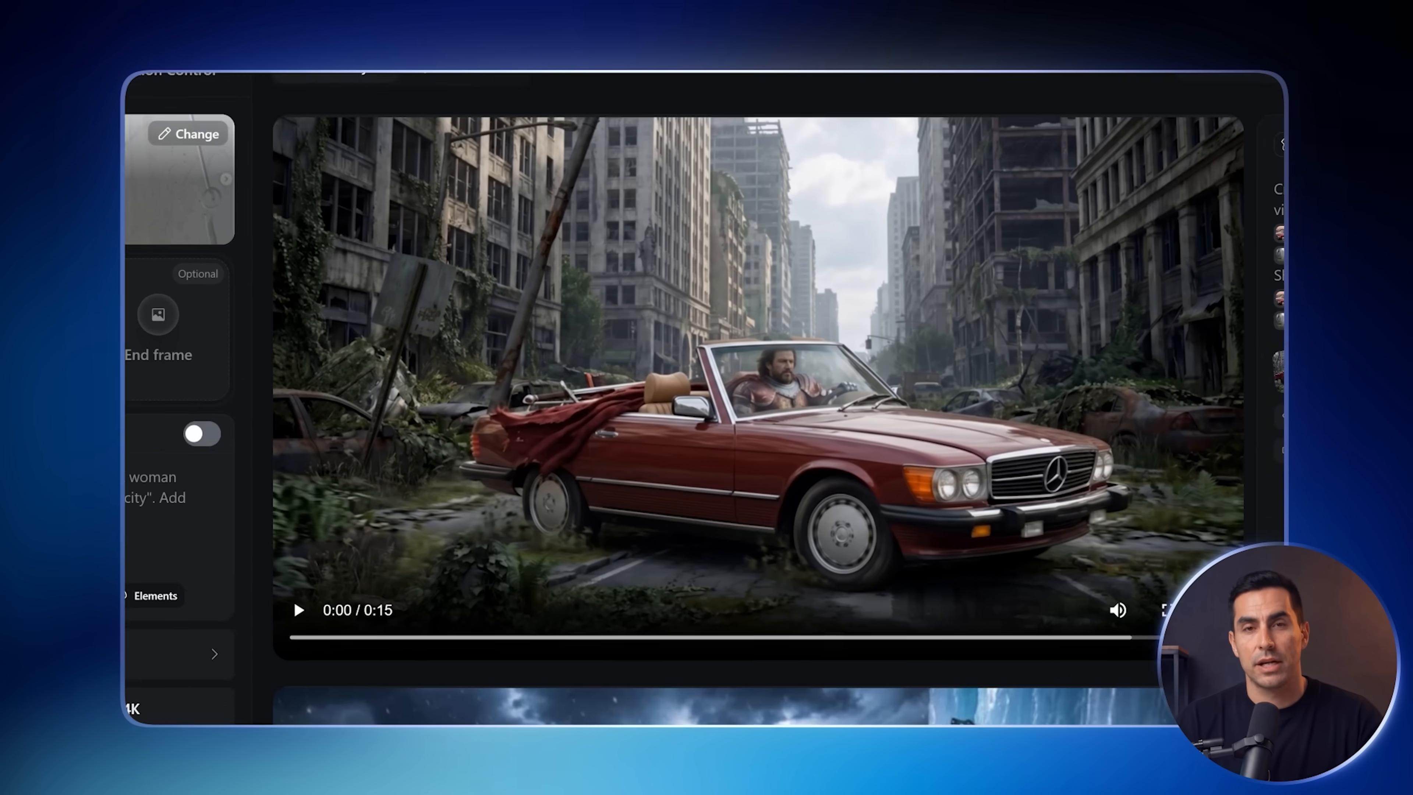
Review the finished video of the knight in the red convertible and the sea monster video's start frame, prompt and settings
scroll(368, 278, up, 3)
scroll(251, 577, up, 10)
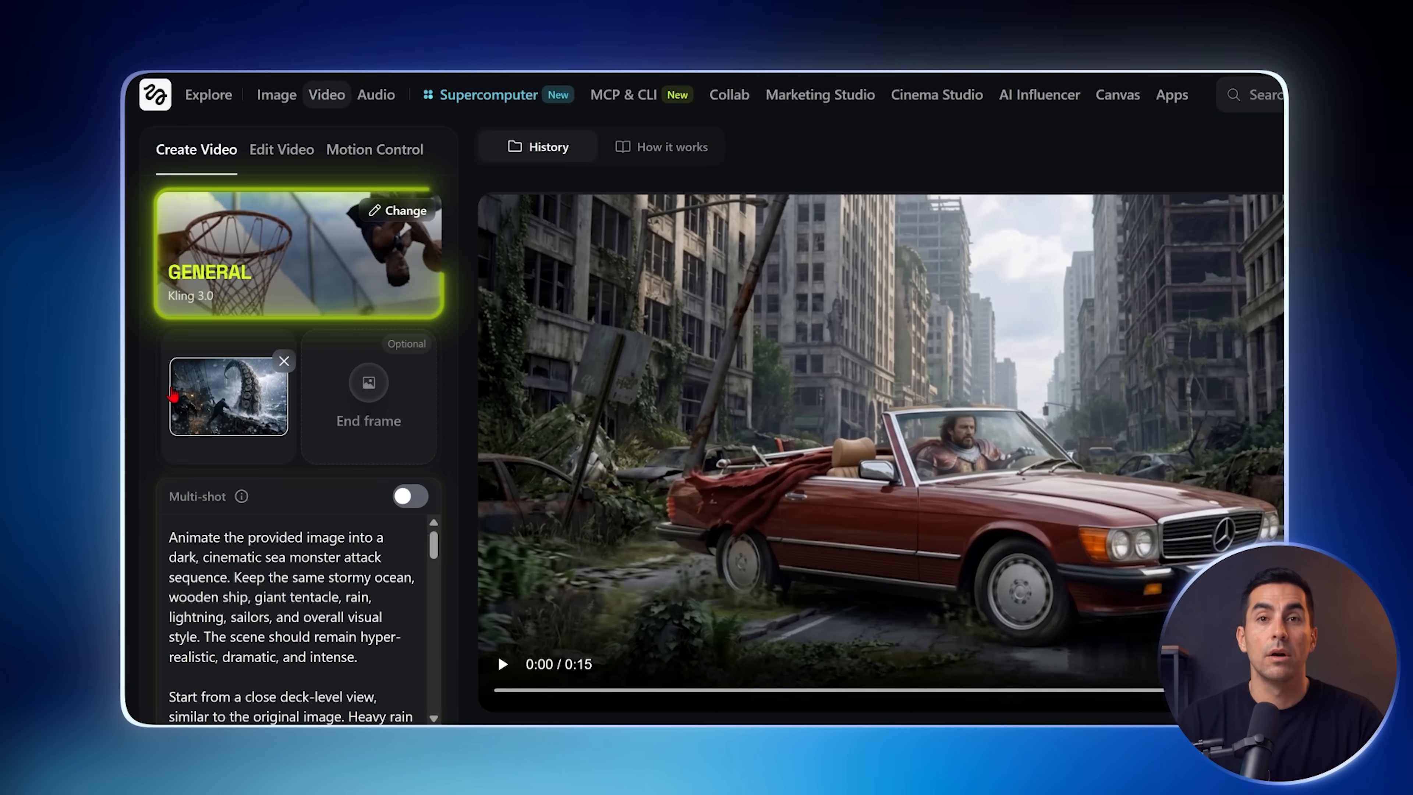
scroll(250, 578, down, 5)
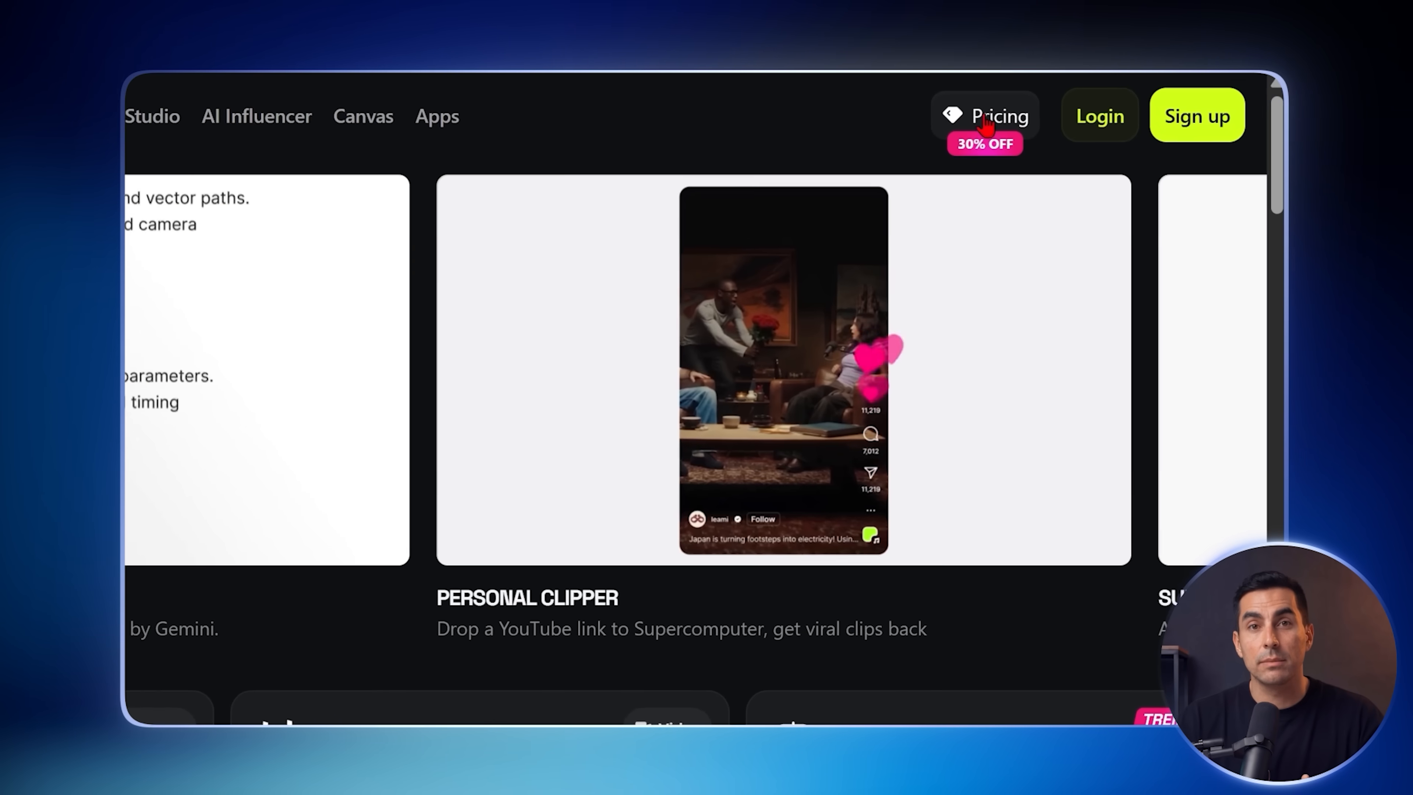
Open the pricing plans and examine their 7-day unlimited and 365-day unlimited model offers
click(995, 120)
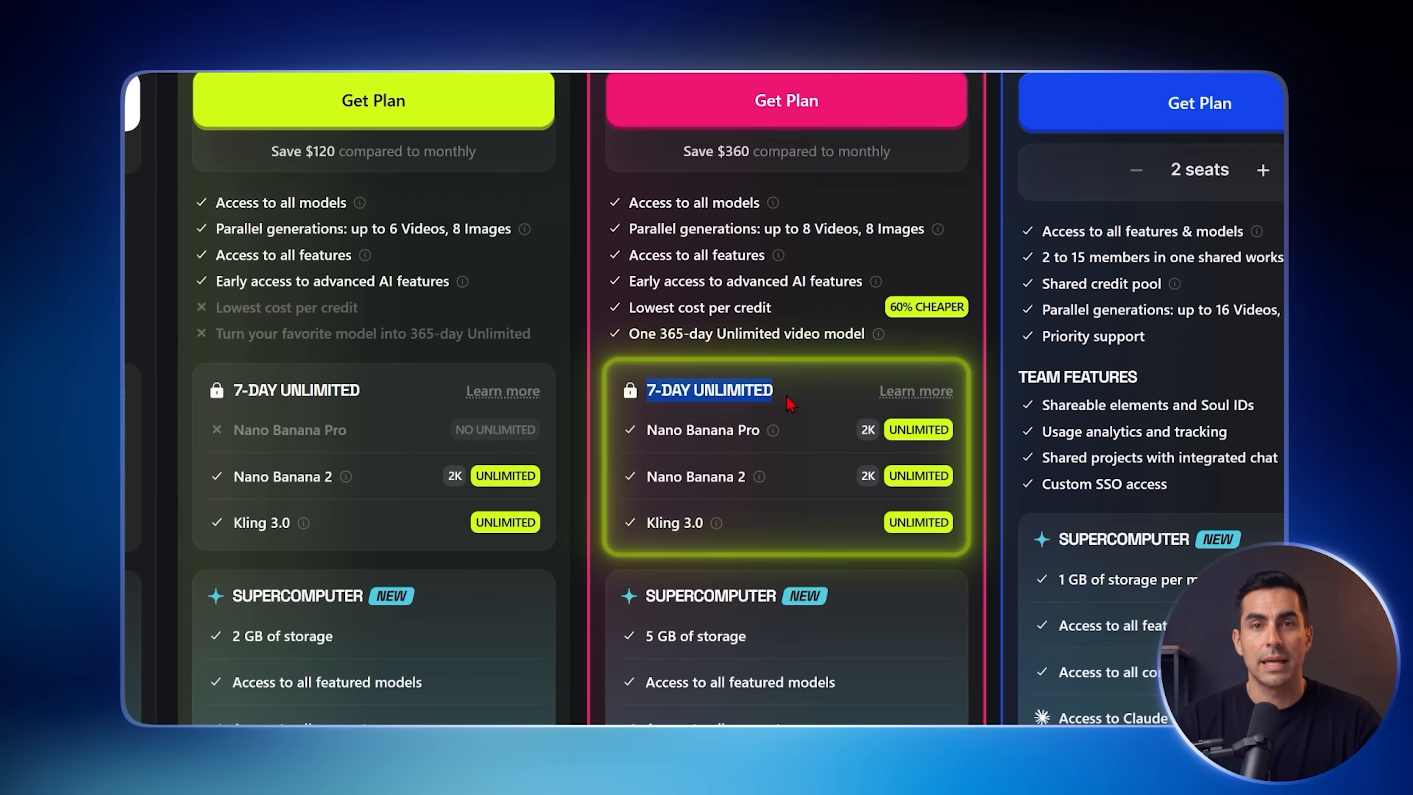
scroll(786, 395, down, 10)
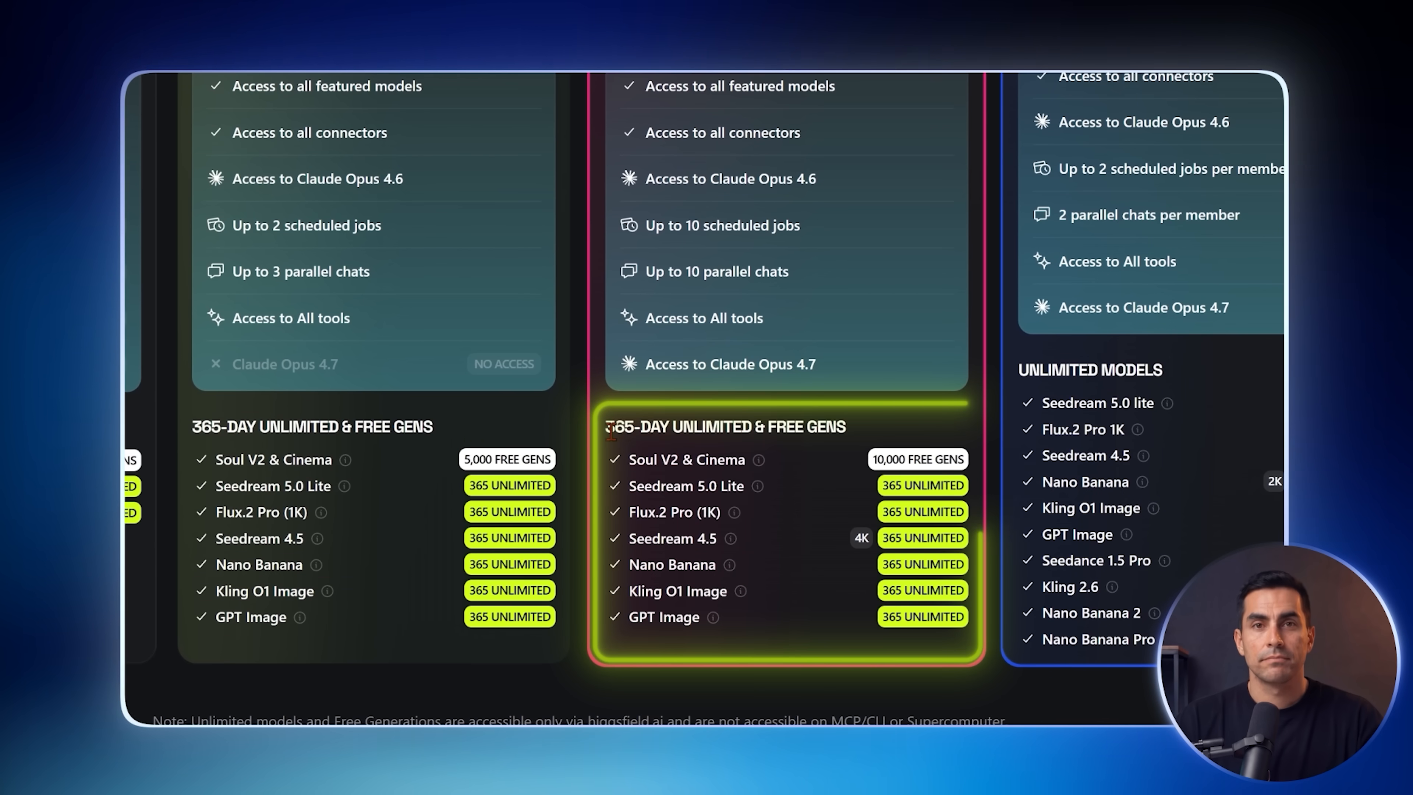